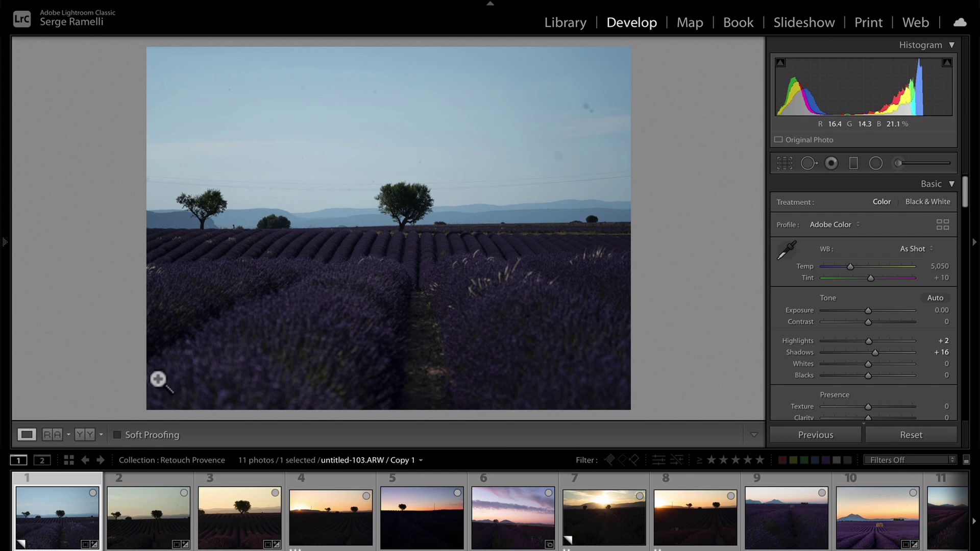
# Step: Look through the second and third photos of the Retouch Provence collection and open Sunset Provence 1 -1.ARW
pyautogui.click(134, 474)
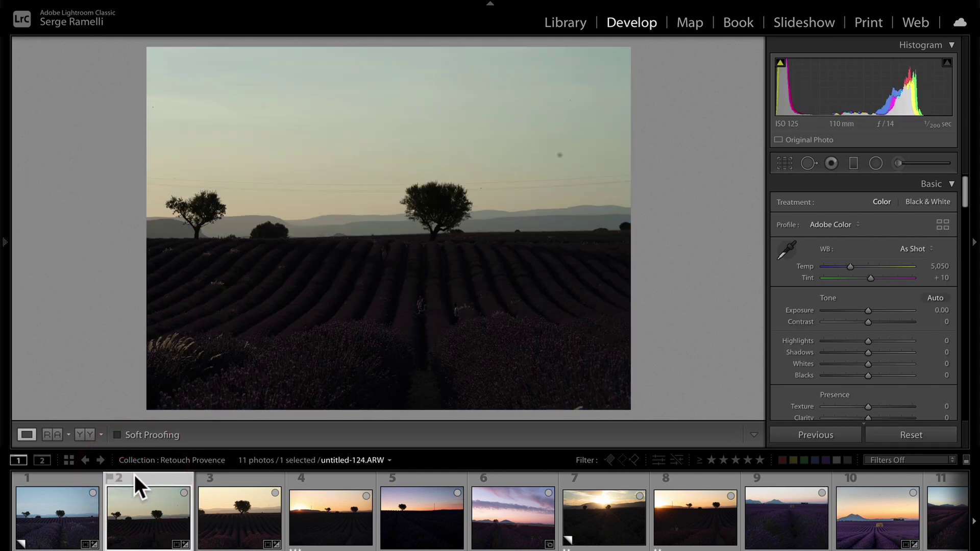
pyautogui.click(222, 480)
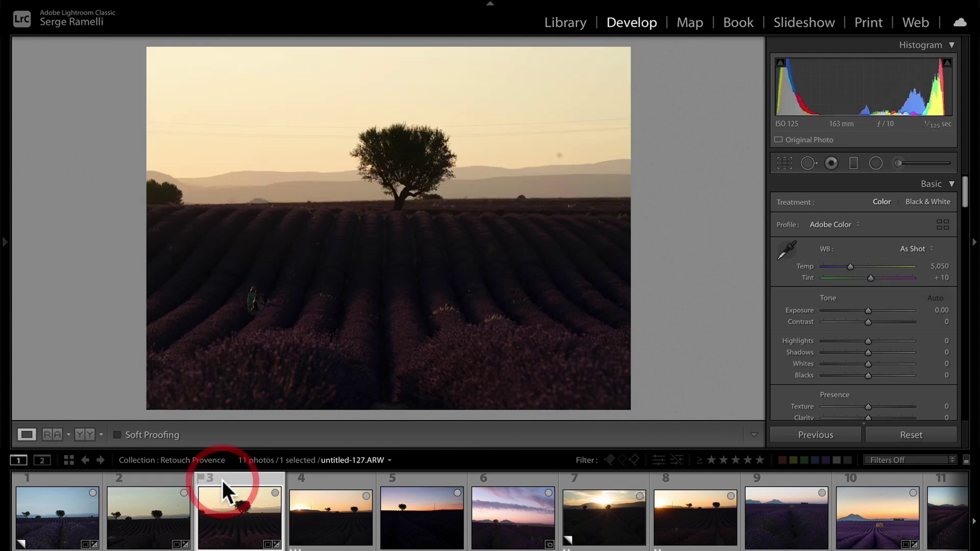
pyautogui.click(306, 482)
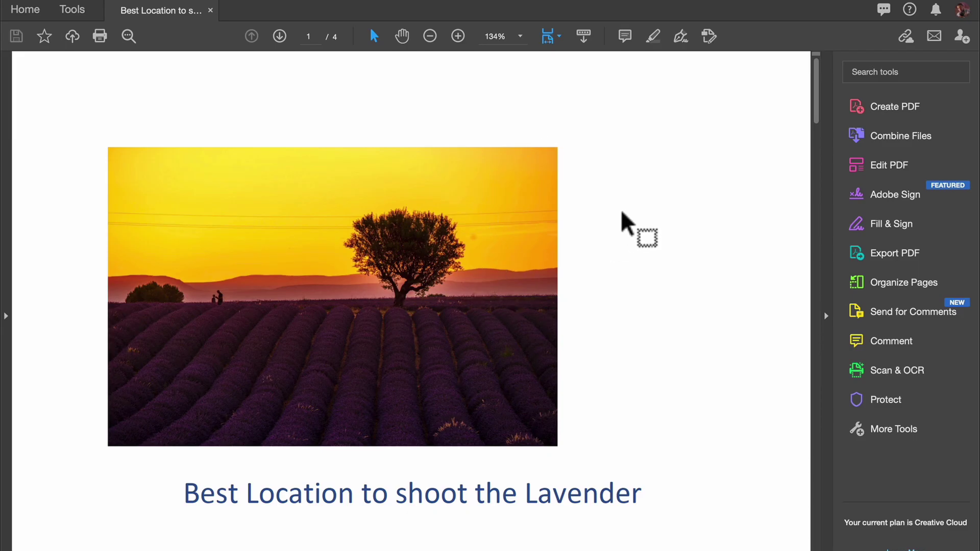
# Step: Review the lavender locations PDF in Acrobat, open the Google Maps link for the classic Valensole shot, and return to Lightroom Classic
pyautogui.moveTo(816, 114); pyautogui.dragTo(815, 166)
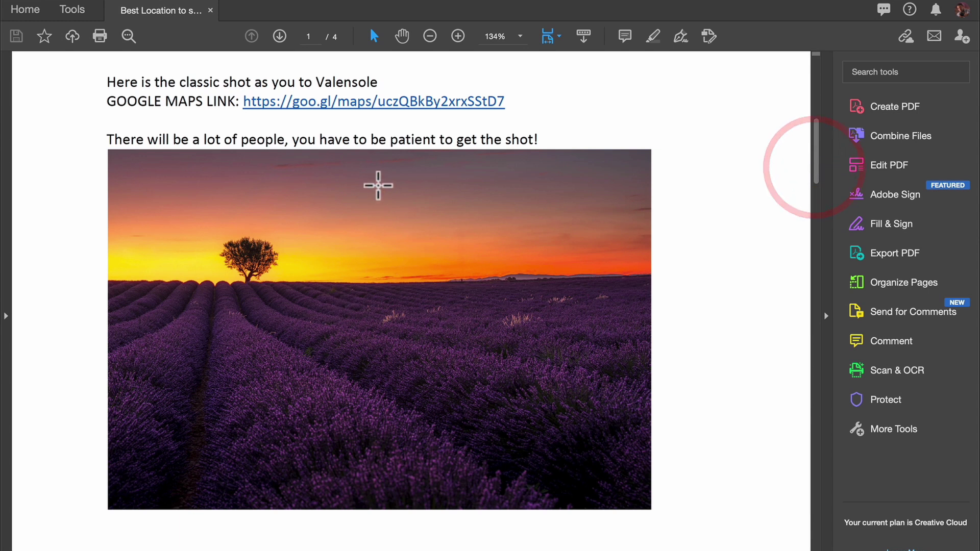
pyautogui.click(431, 103)
pyautogui.click(592, 319)
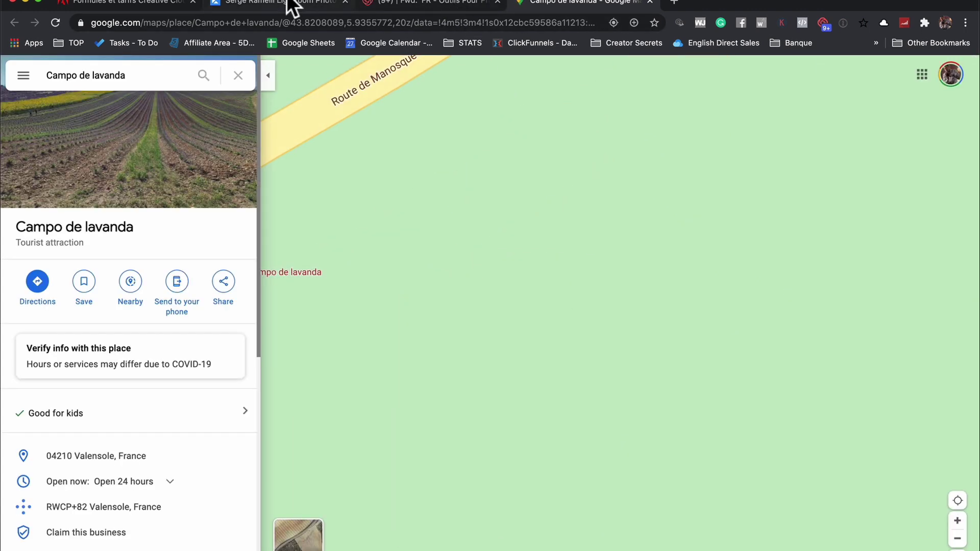
pyautogui.press('super+Tab')
pyautogui.scroll(-20, 509, 152)
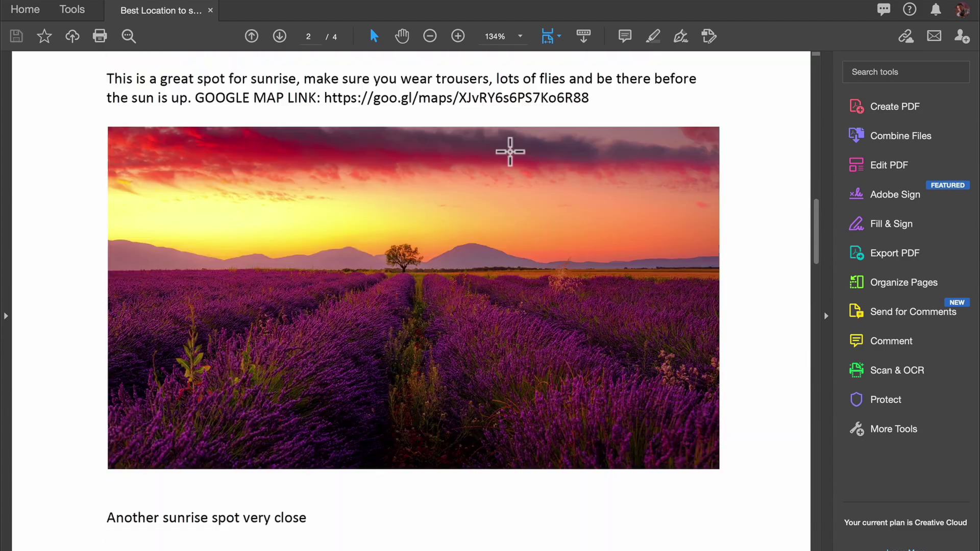
pyautogui.scroll(-5, 510, 151)
pyautogui.press('super+Tab')
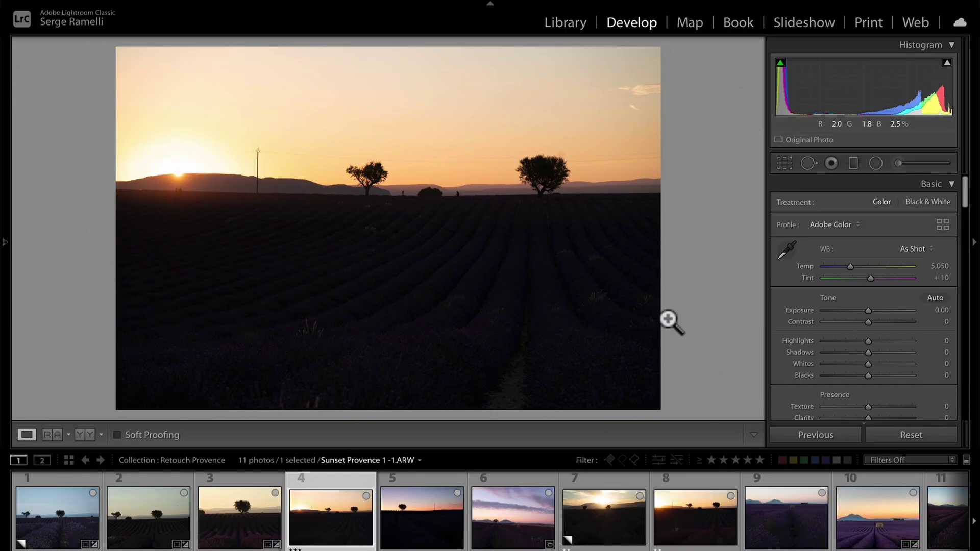
# Step: Balance the sunset photo's sky and dark field by setting Highlights to -48 and Shadows to +60
pyautogui.moveTo(868, 352); pyautogui.dragTo(844, 340)
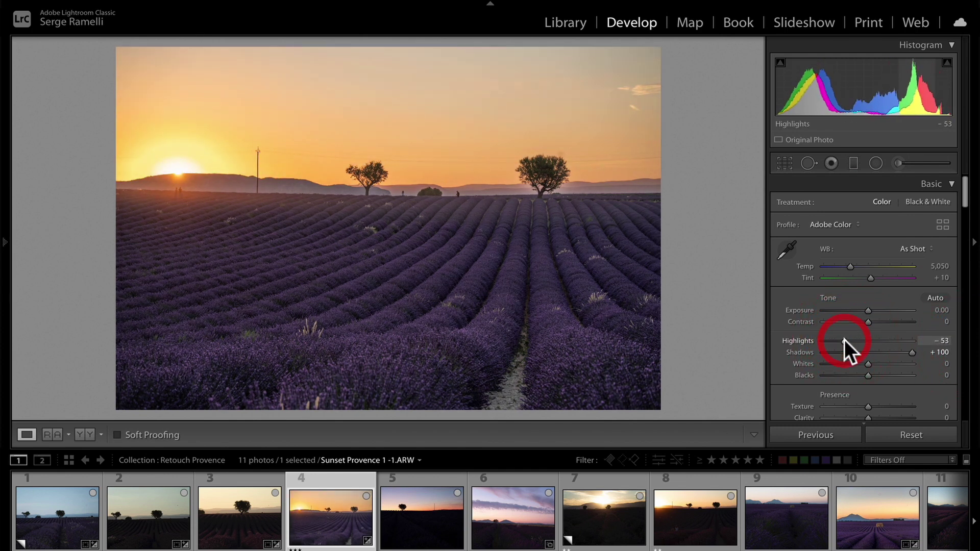
pyautogui.click(892, 351)
pyautogui.click(894, 351)
pyautogui.click(846, 341)
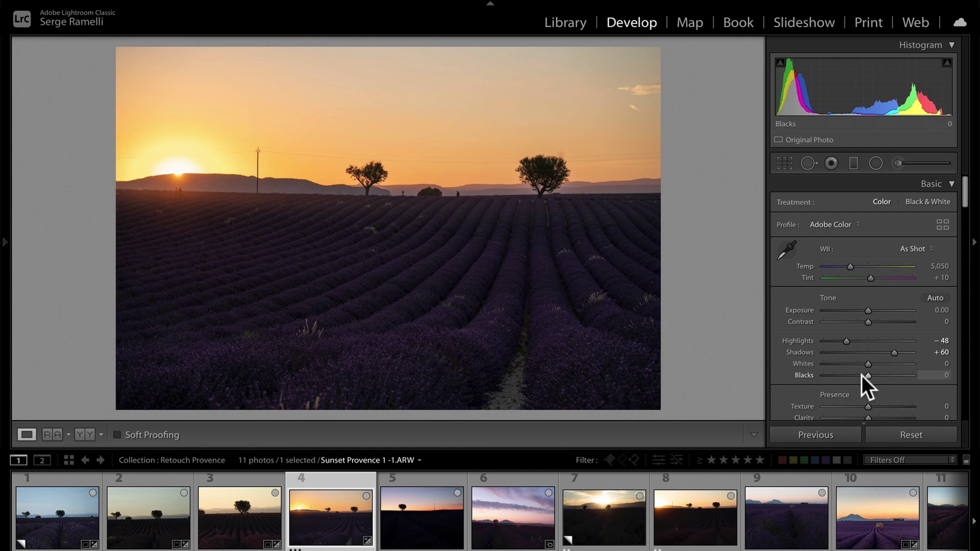
# Step: Set Whites to +49 and Blacks to -27 using the clipping preview, and raise Exposure to +0.35
pyautogui.moveTo(867, 375); pyautogui.dragTo(854, 374)
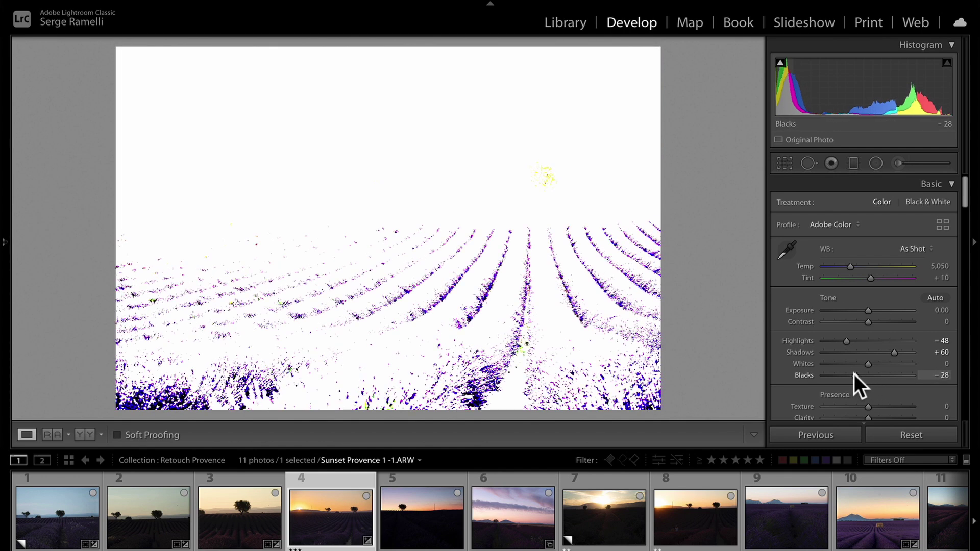
pyautogui.moveTo(853, 375); pyautogui.dragTo(872, 366)
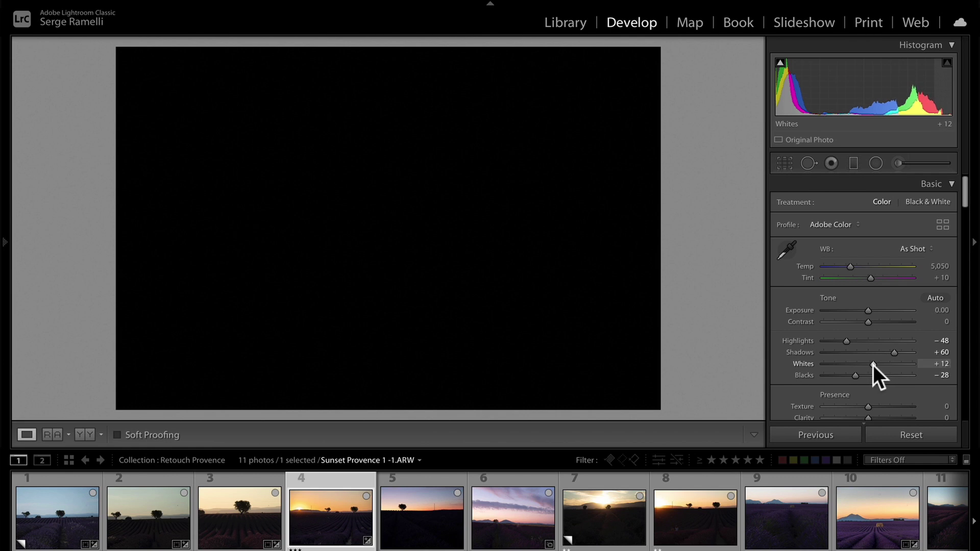
pyautogui.moveTo(873, 365); pyautogui.dragTo(890, 364)
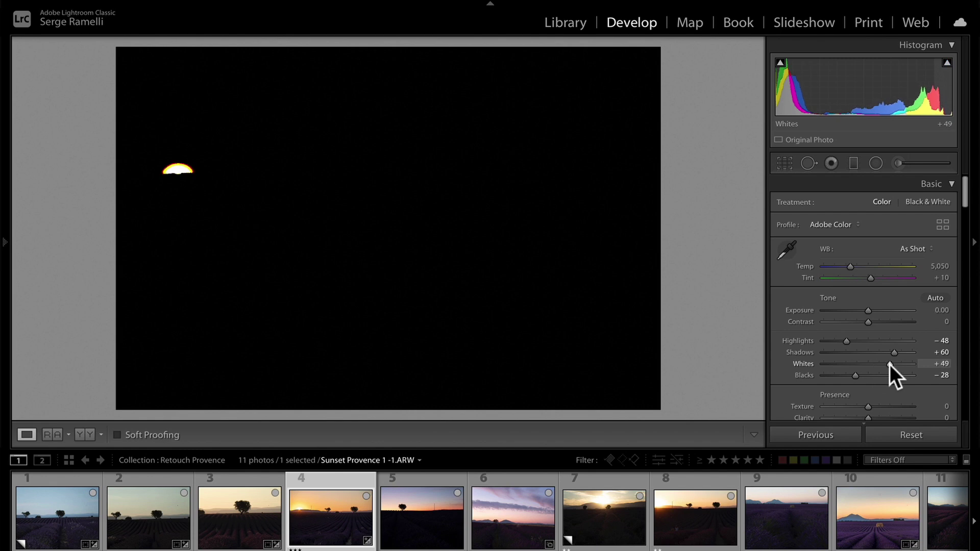
pyautogui.moveTo(889, 364); pyautogui.dragTo(856, 375)
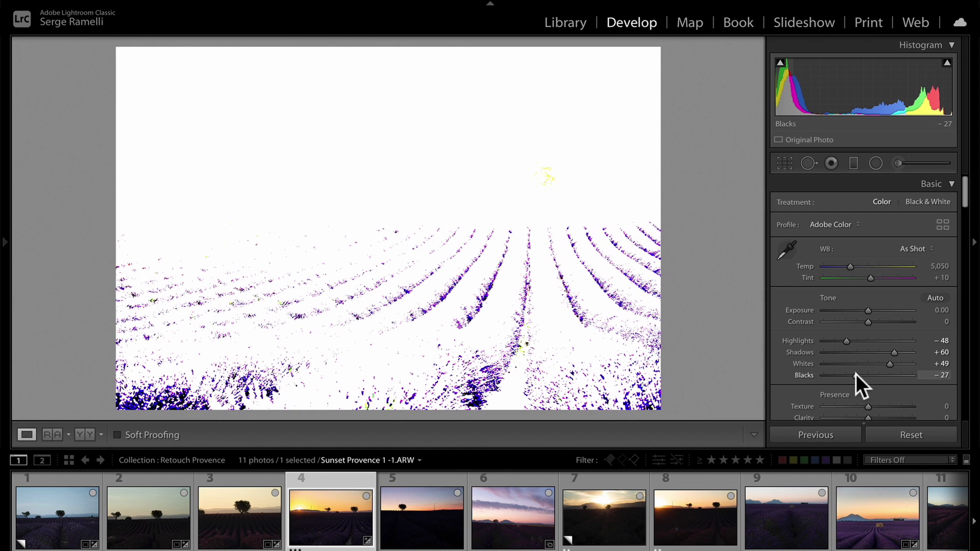
pyautogui.moveTo(856, 374); pyautogui.dragTo(856, 375)
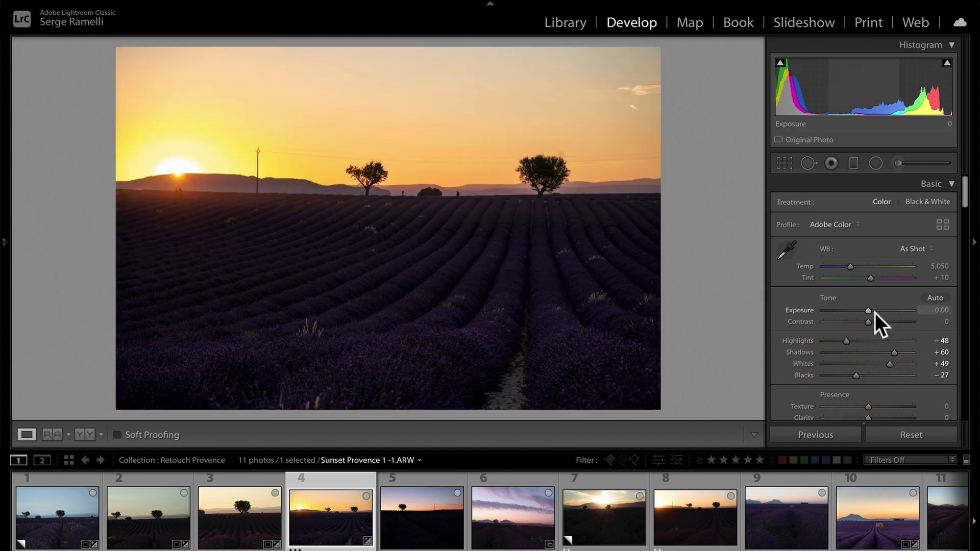
pyautogui.moveTo(867, 310); pyautogui.dragTo(871, 309)
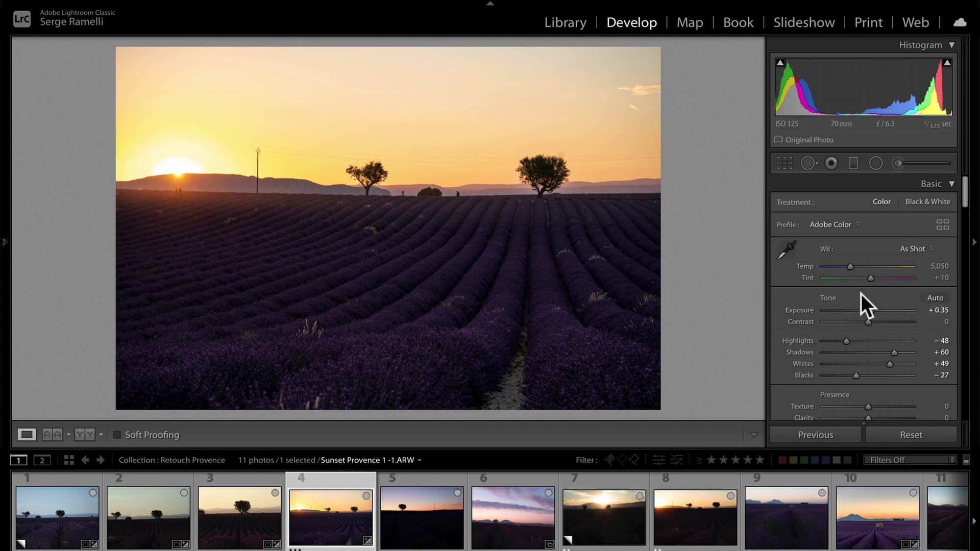
# Step: Switch the Tone Curve from the point curve to the parametric curve with its region adjustments
pyautogui.scroll(-4, 861, 294)
pyautogui.scroll(-4, 860, 293)
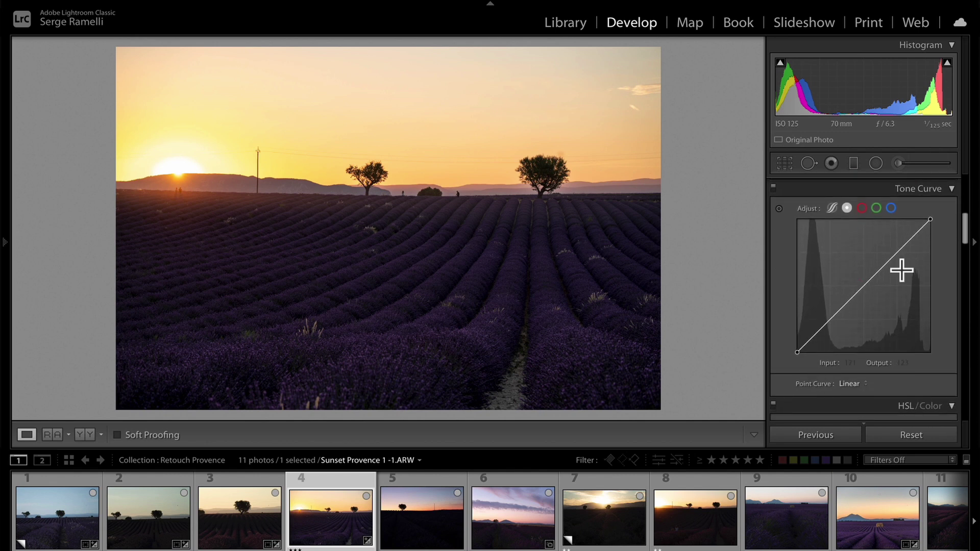
pyautogui.scroll(2, 898, 270)
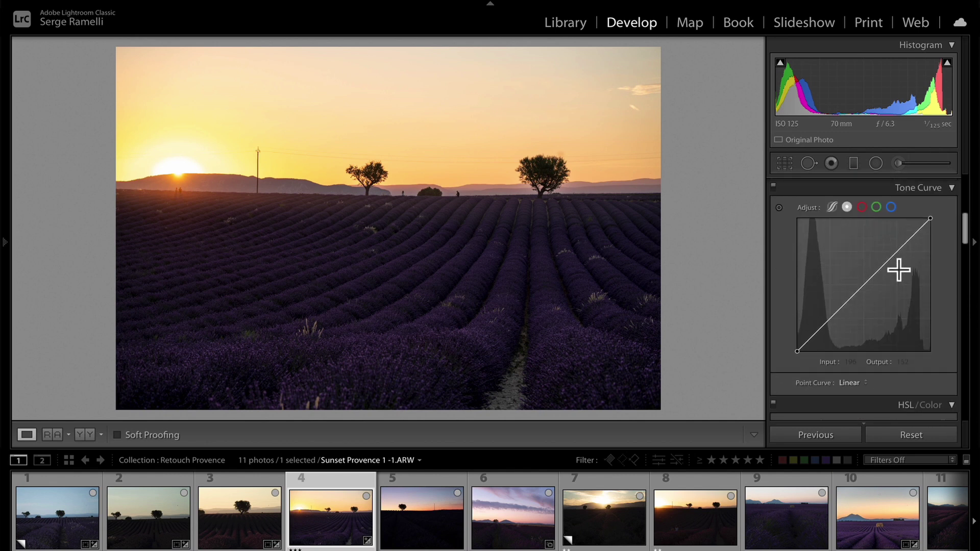
pyautogui.click(862, 397)
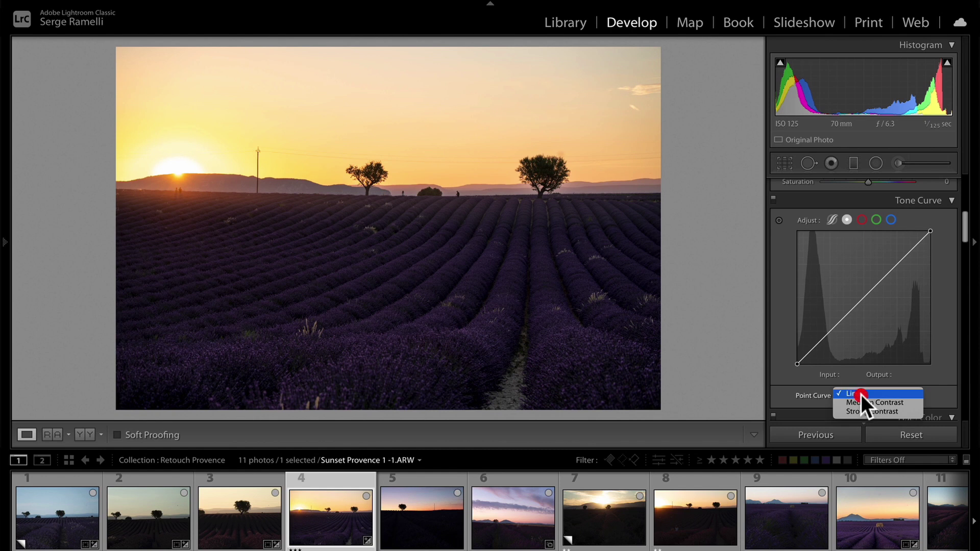
pyautogui.click(846, 220)
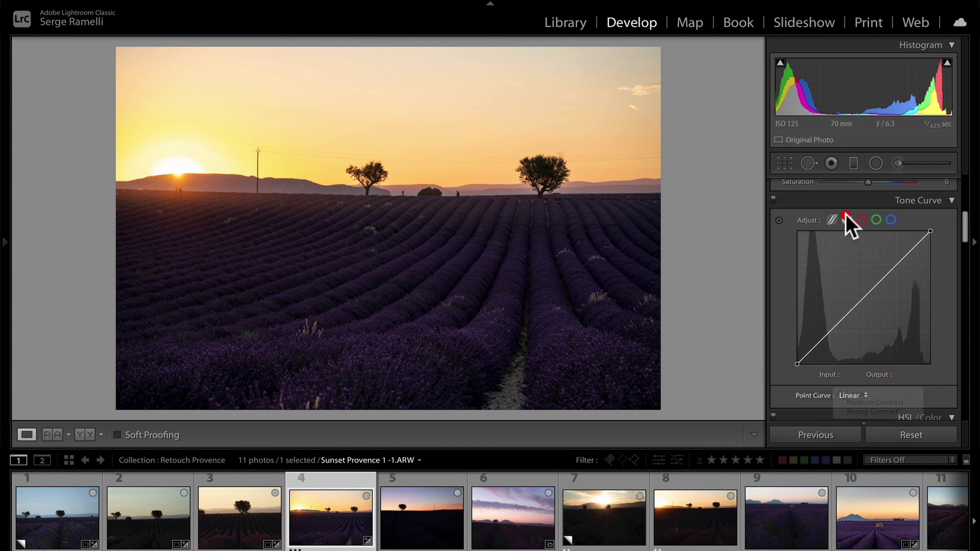
pyautogui.click(831, 219)
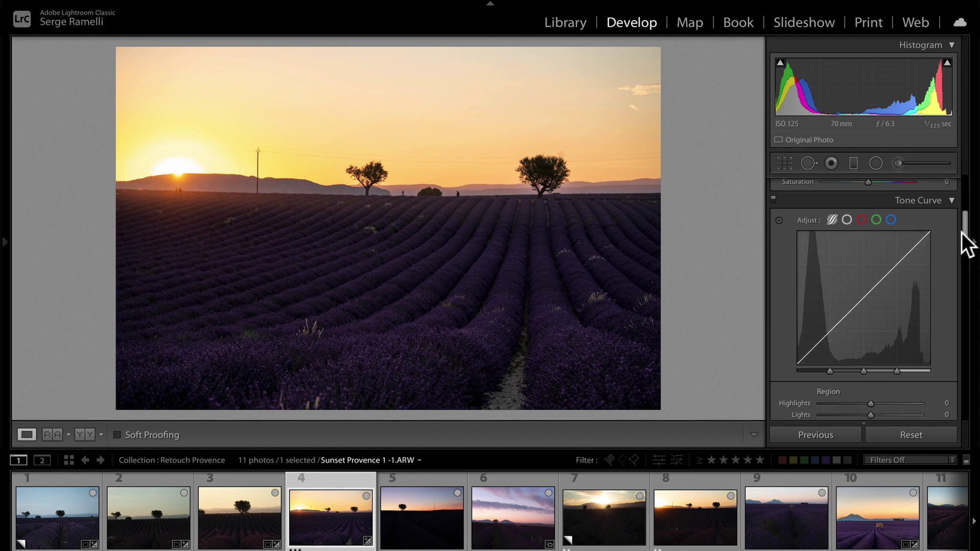
# Step: Set the parametric curve's Highlights to +18, Lights to +11 and Darks to +22, and adjust its Shadows
pyautogui.moveTo(966, 235); pyautogui.dragTo(968, 253)
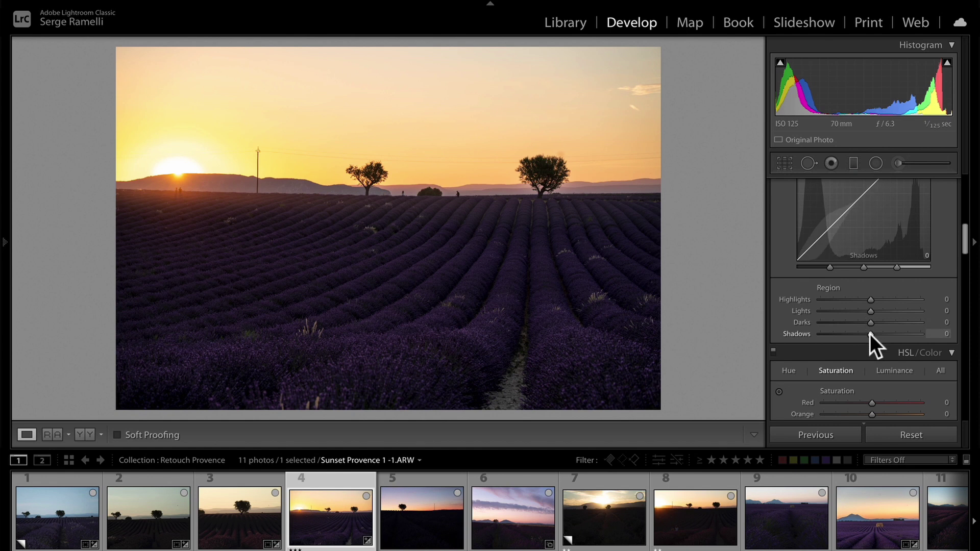
pyautogui.moveTo(862, 334); pyautogui.dragTo(879, 299)
pyautogui.scroll(1, 879, 299)
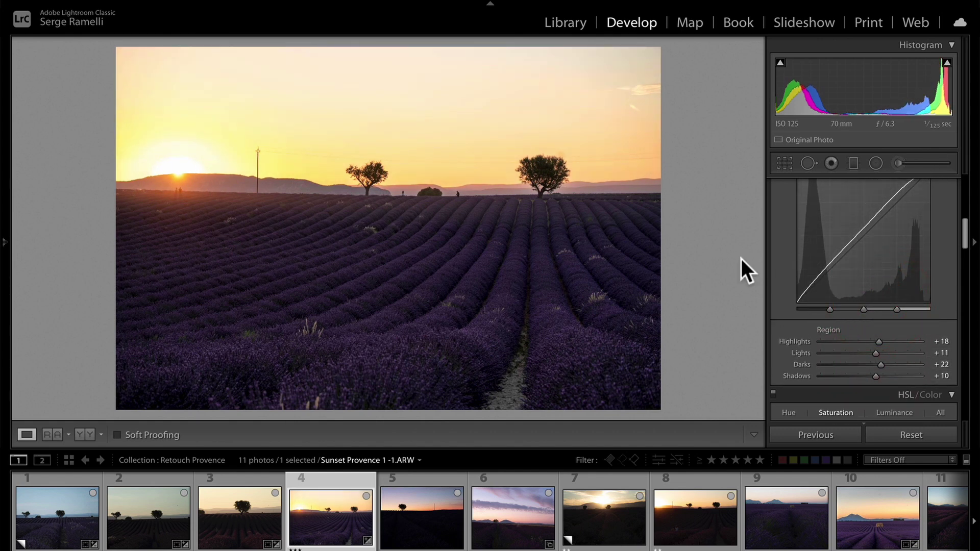
pyautogui.click(868, 374)
# Step: Warm the photo with the Cloudy white balance and fine-tune the temperature to 6,126
pyautogui.scroll(5, 869, 375)
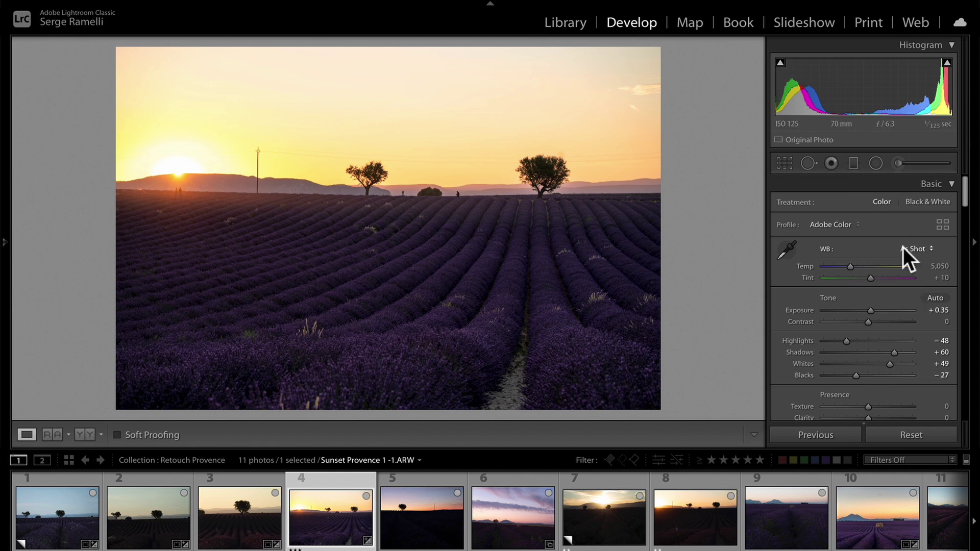
pyautogui.click(921, 248)
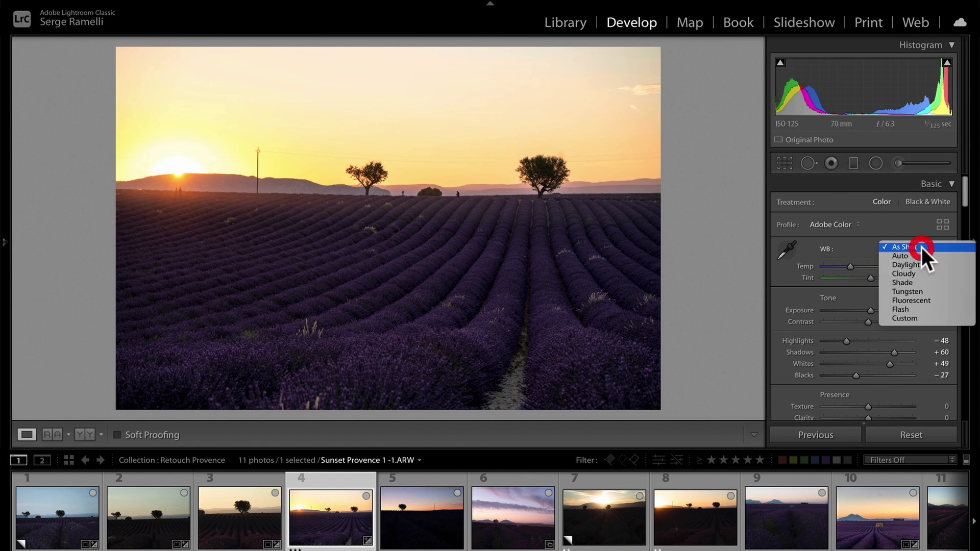
pyautogui.click(917, 273)
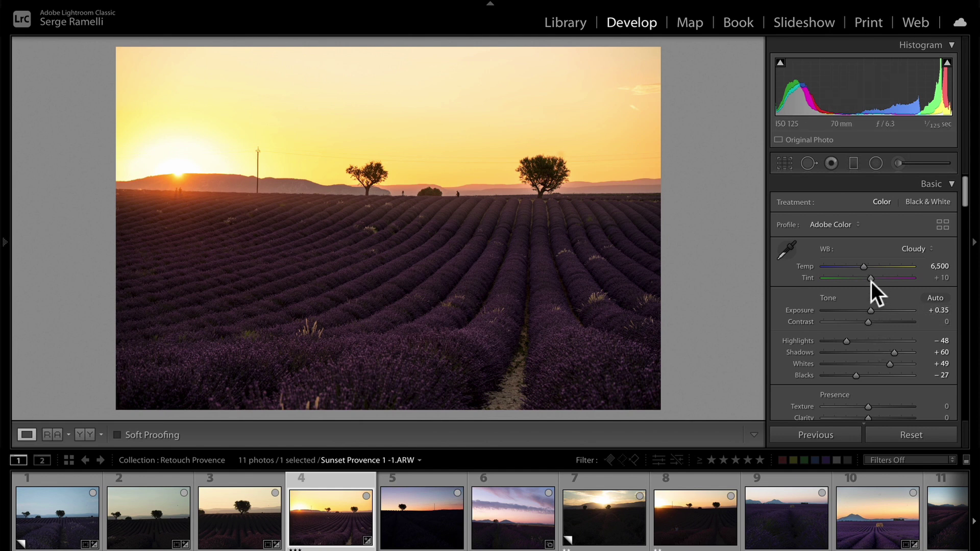
pyautogui.moveTo(865, 266)
pyautogui.mouseDown()
pyautogui.moveTo(871, 278)
pyautogui.moveTo(859, 277)
pyautogui.moveTo(869, 277)
pyautogui.moveTo(859, 265)
pyautogui.mouseUp()
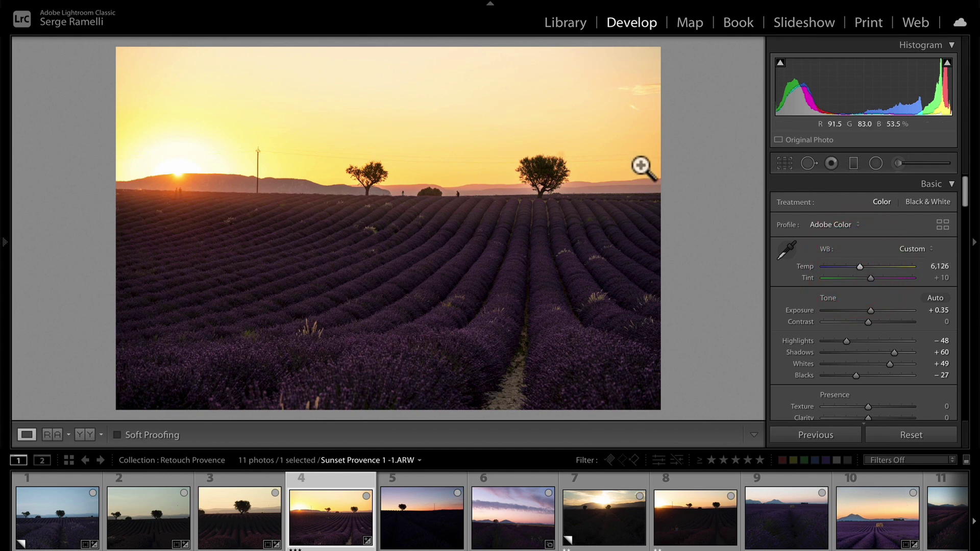
# Step: Add a graduated filter from the sky down to the horizon with reset effects, Exposure -0.64 and Tint 12
pyautogui.click(853, 162)
pyautogui.doubleClick(789, 205)
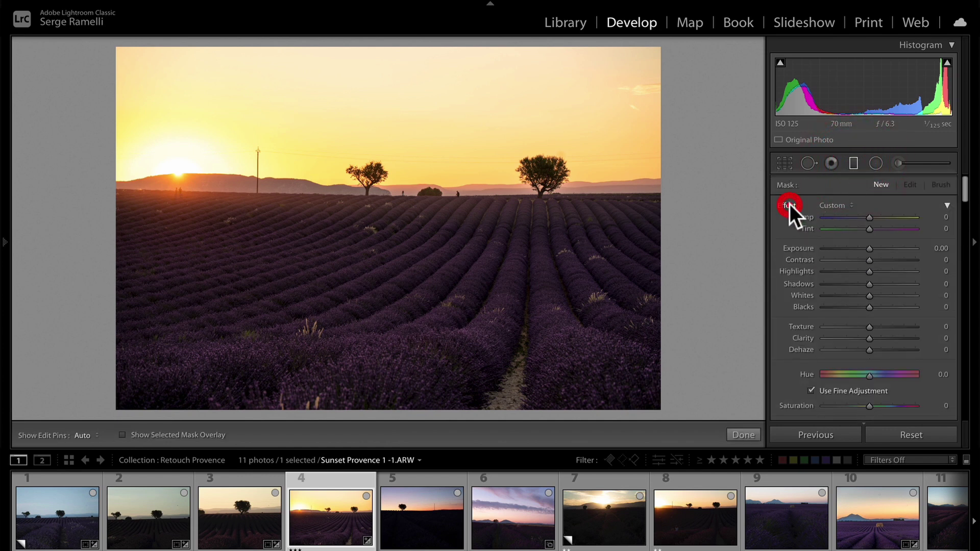
pyautogui.moveTo(542, 103); pyautogui.dragTo(539, 204)
pyautogui.moveTo(868, 248); pyautogui.dragTo(859, 249)
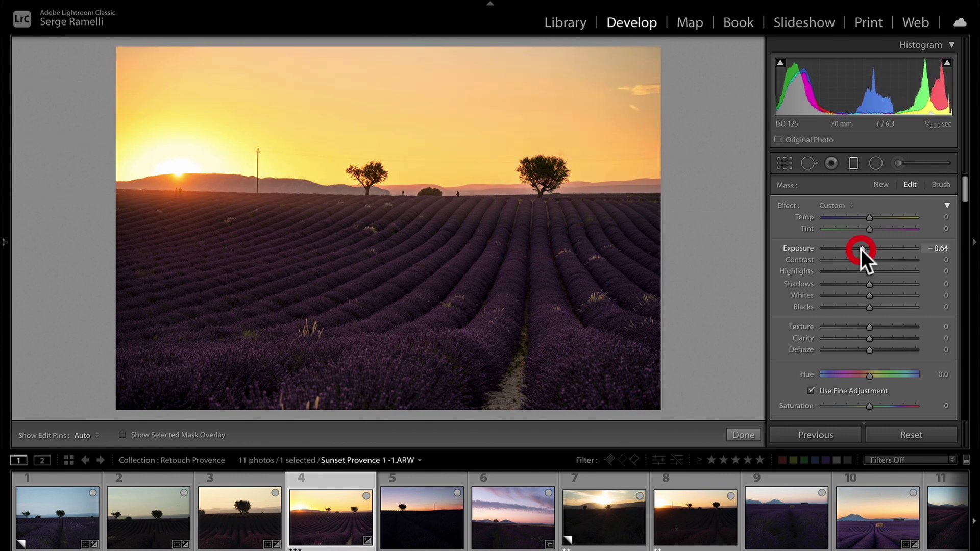
pyautogui.moveTo(873, 228); pyautogui.dragTo(874, 229)
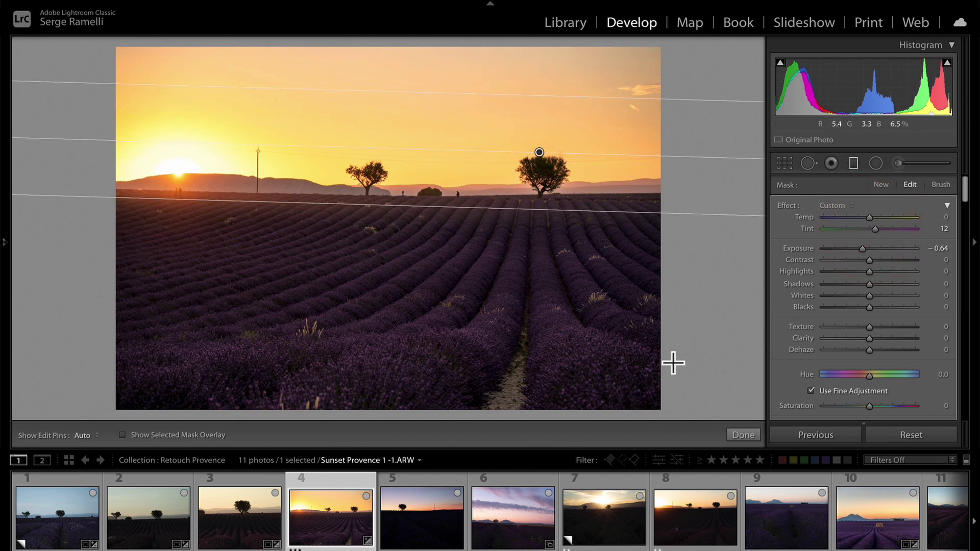
pyautogui.click(743, 435)
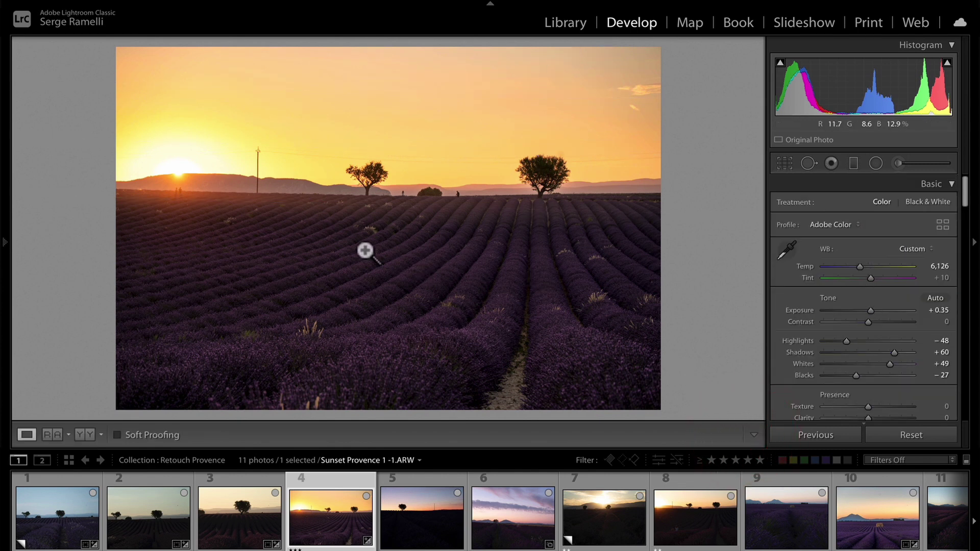
# Step: Set Highlights to -59 and Contrast to +27, and compare the photo with its unedited version
pyautogui.moveTo(844, 341)
pyautogui.mouseDown()
pyautogui.moveTo(831, 341)
pyautogui.moveTo(840, 341)
pyautogui.mouseUp()
pyautogui.click(878, 322)
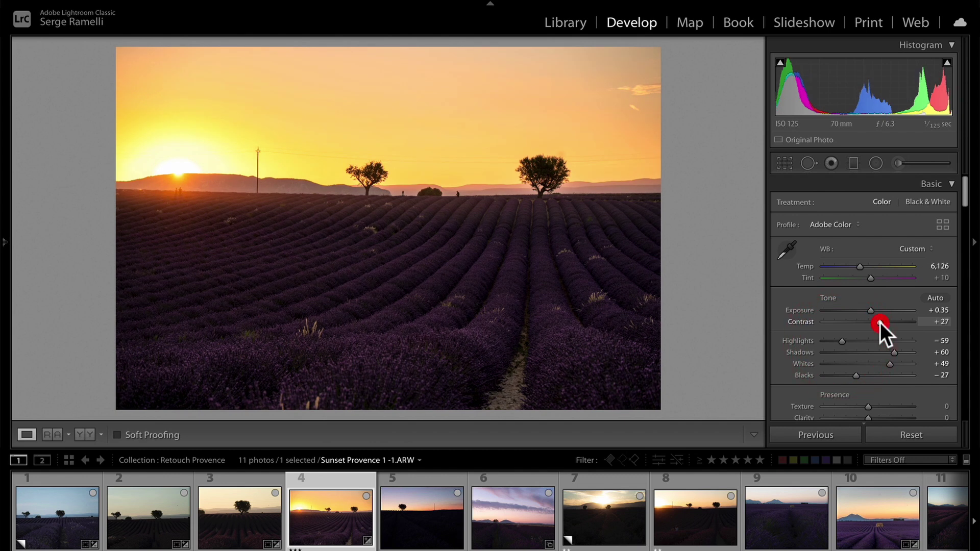
pyautogui.press('\\')
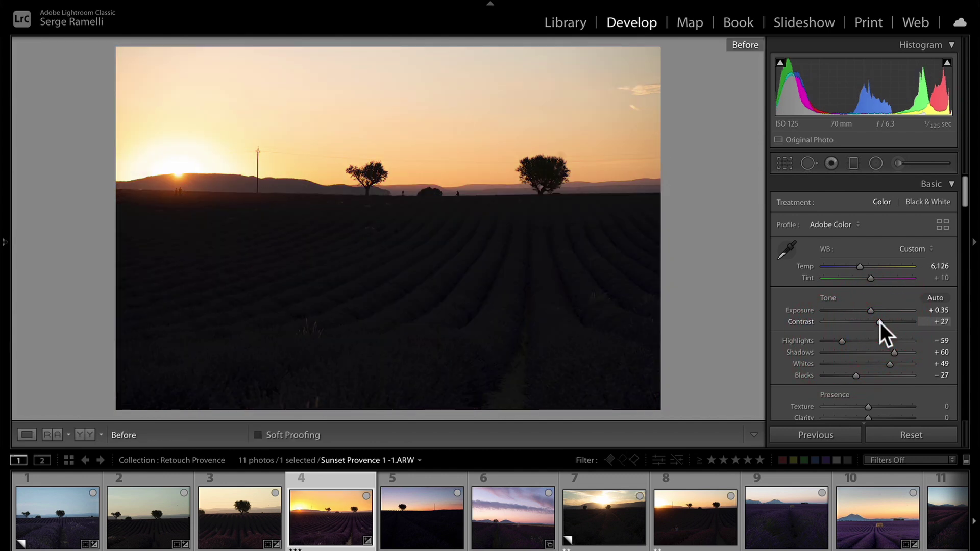
pyautogui.press('\\')
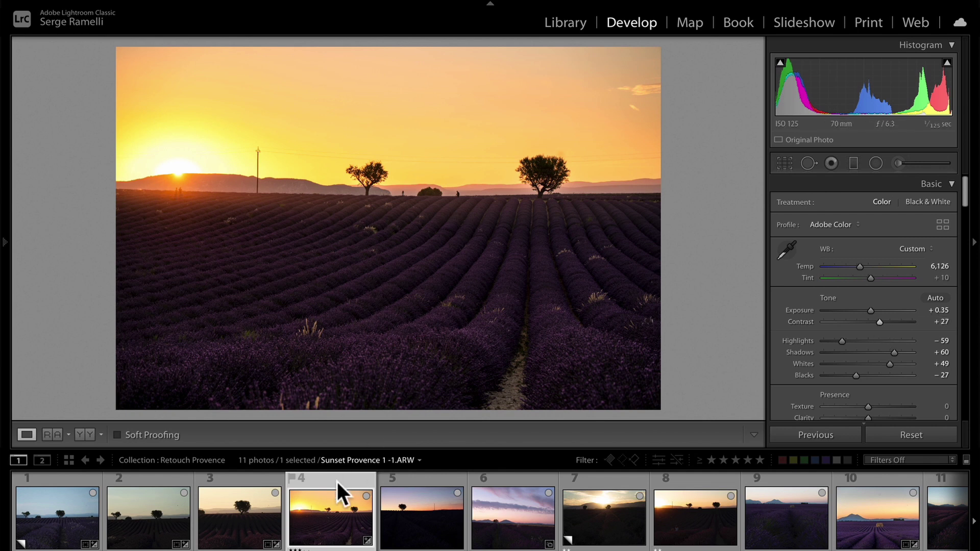
# Step: Apply the GOLDEN HOUR Linear Circle Light preset to Sunset Provence 1 -3.RAF, and set Contrast +20, Highlights -69, Whites +31 and Blacks -17
pyautogui.click(430, 476)
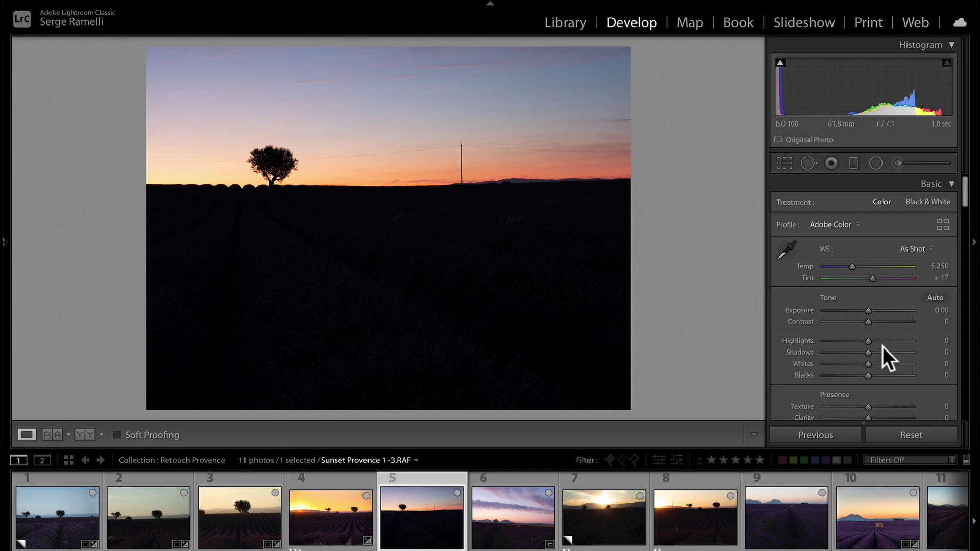
pyautogui.click(6, 240)
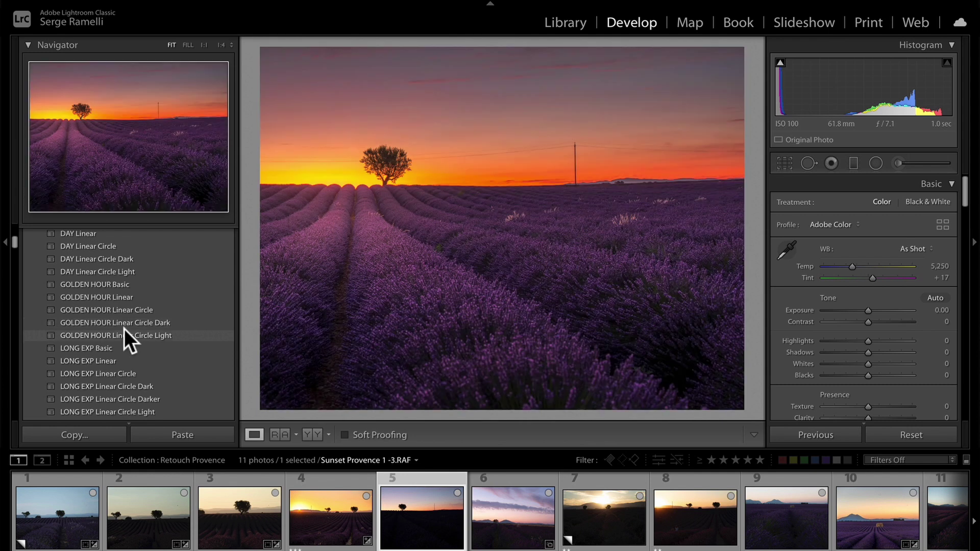
pyautogui.click(124, 331)
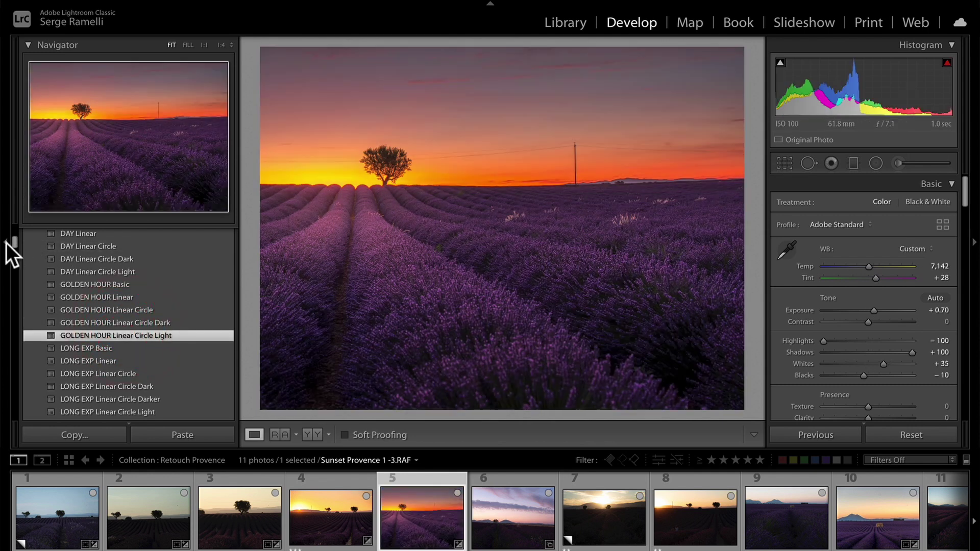
pyautogui.click(6, 242)
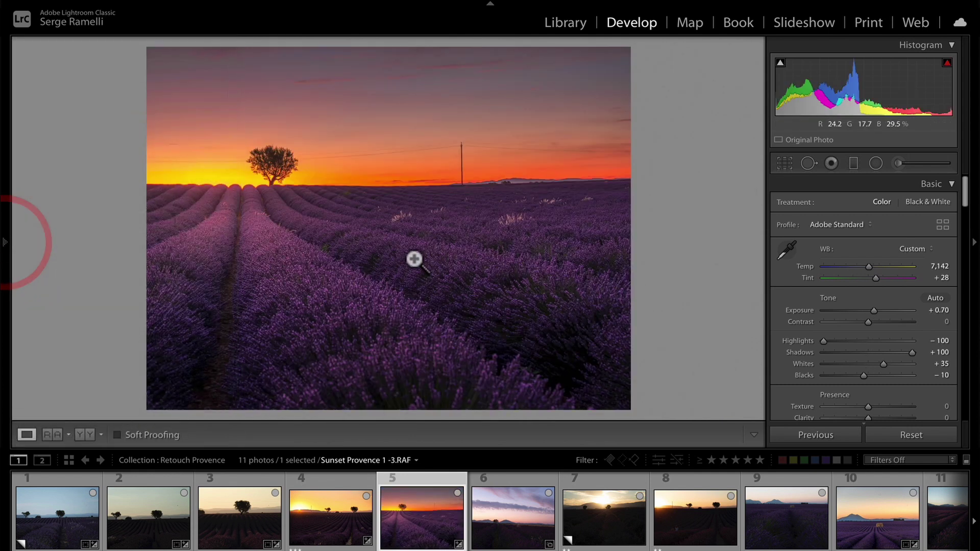
pyautogui.moveTo(863, 376); pyautogui.dragTo(877, 322)
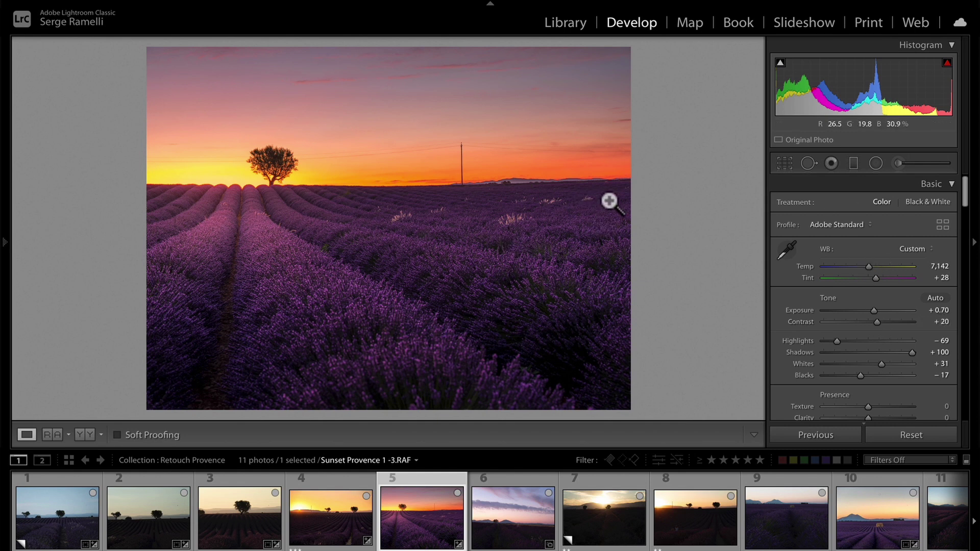
# Step: Reposition the preset's graduated filter in the sky slightly lower, and move the foreground one down toward the photo's lower edge
pyautogui.click(853, 162)
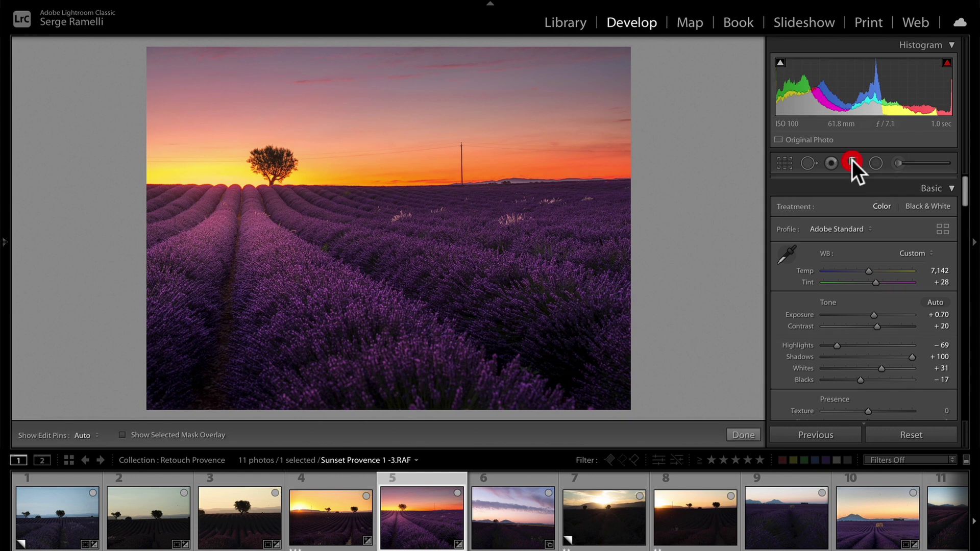
pyautogui.click(416, 130)
pyautogui.moveTo(417, 129)
pyautogui.mouseDown()
pyautogui.moveTo(415, 190)
pyautogui.moveTo(411, 83)
pyautogui.moveTo(403, 136)
pyautogui.mouseUp()
pyautogui.moveTo(401, 333); pyautogui.dragTo(399, 365)
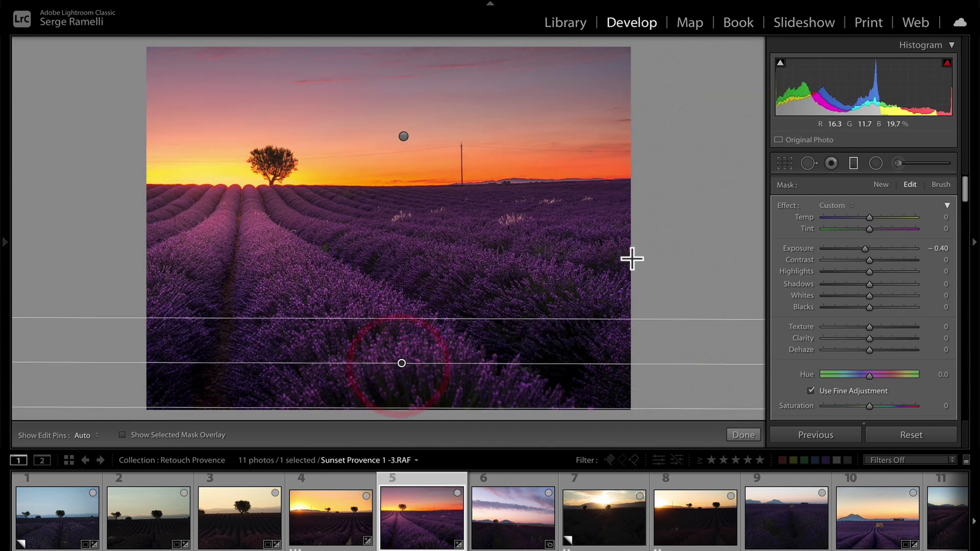
pyautogui.click(744, 434)
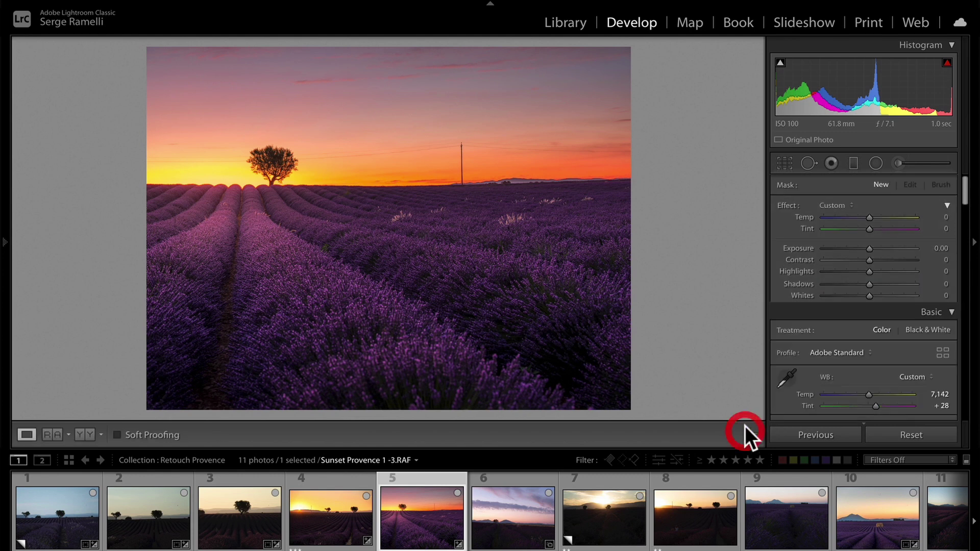
# Step: Delete the preset's radial filter on the horizon near the tree and finish editing radial filters
pyautogui.click(875, 163)
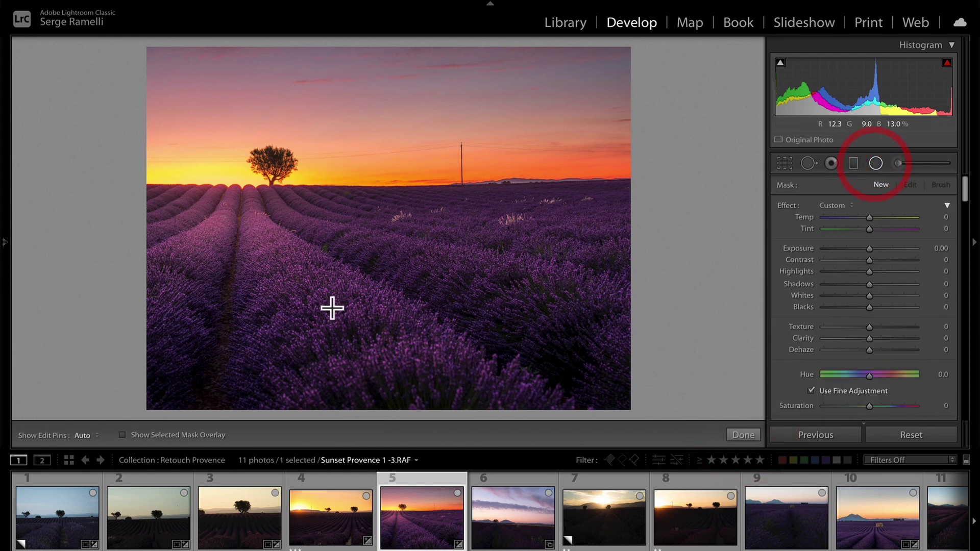
pyautogui.click(225, 219)
pyautogui.moveTo(224, 221); pyautogui.dragTo(289, 192)
pyautogui.click(289, 193)
pyautogui.press('Delete')
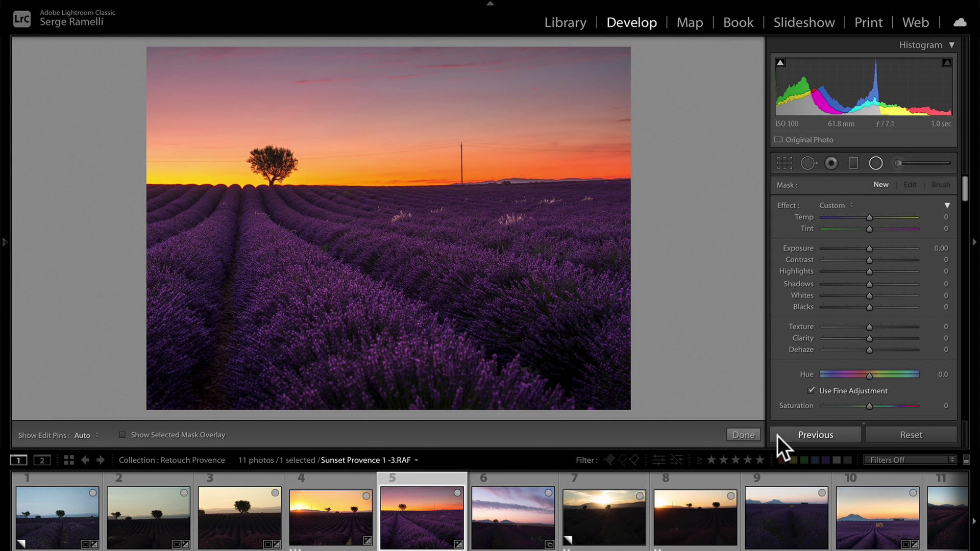
pyautogui.click(749, 429)
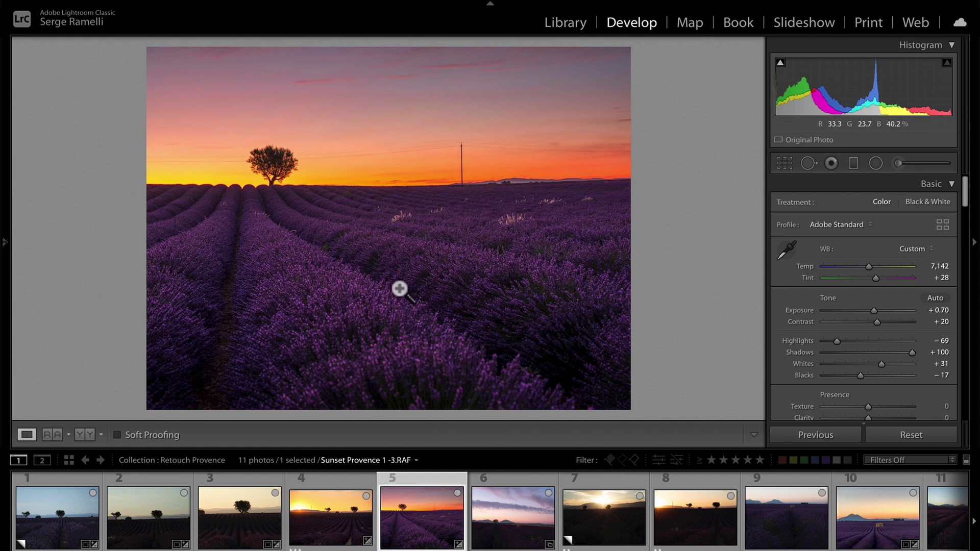
# Step: Examine the preset's Basic, Tone Curve and HSL Hue and Saturation settings, and compare the photo with the previous sunset photo
pyautogui.scroll(-10, 864, 353)
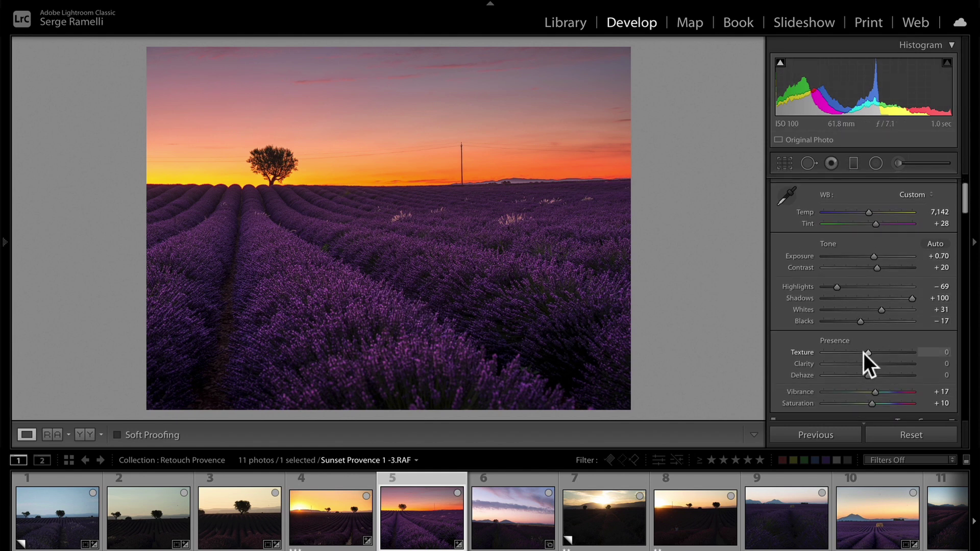
pyautogui.scroll(-6, 863, 353)
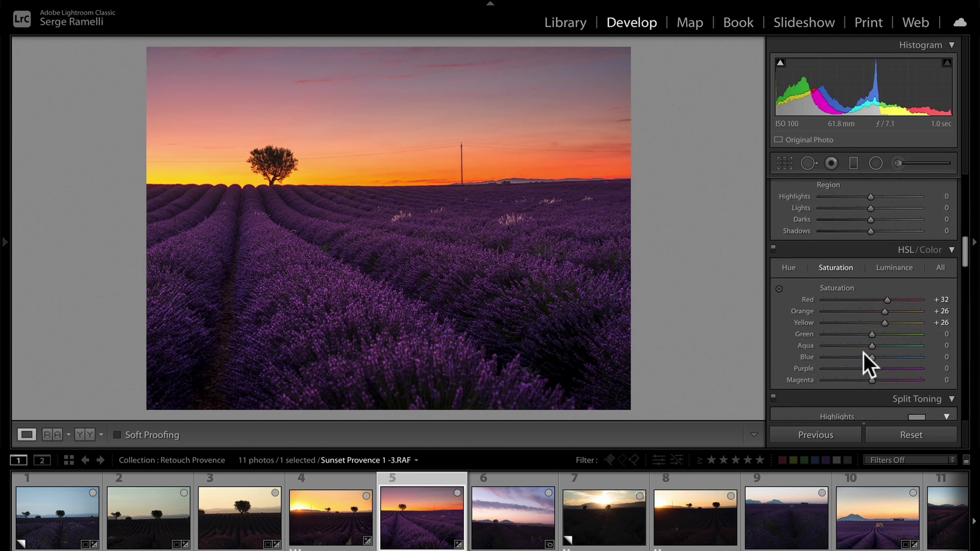
pyautogui.click(786, 231)
pyautogui.click(837, 232)
pyautogui.click(793, 231)
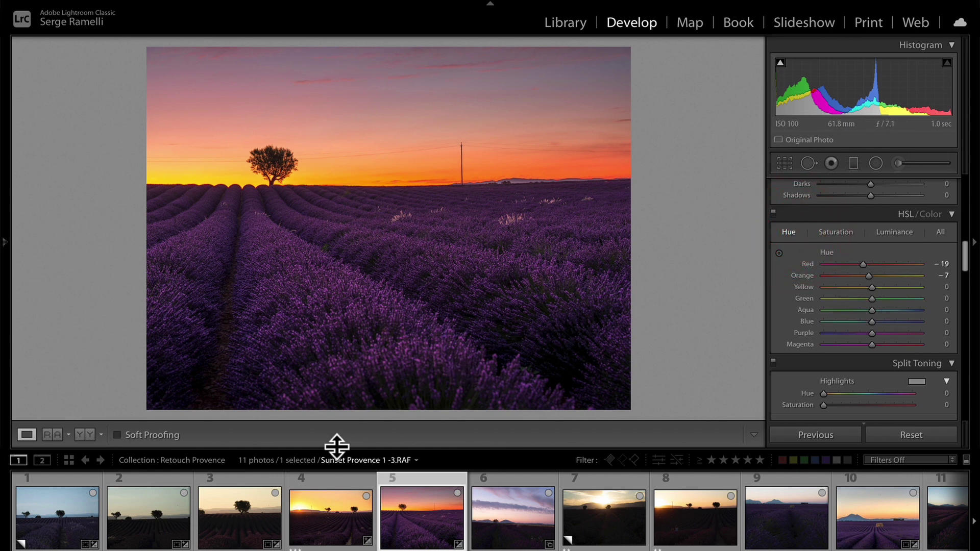
pyautogui.click(331, 479)
pyautogui.click(428, 480)
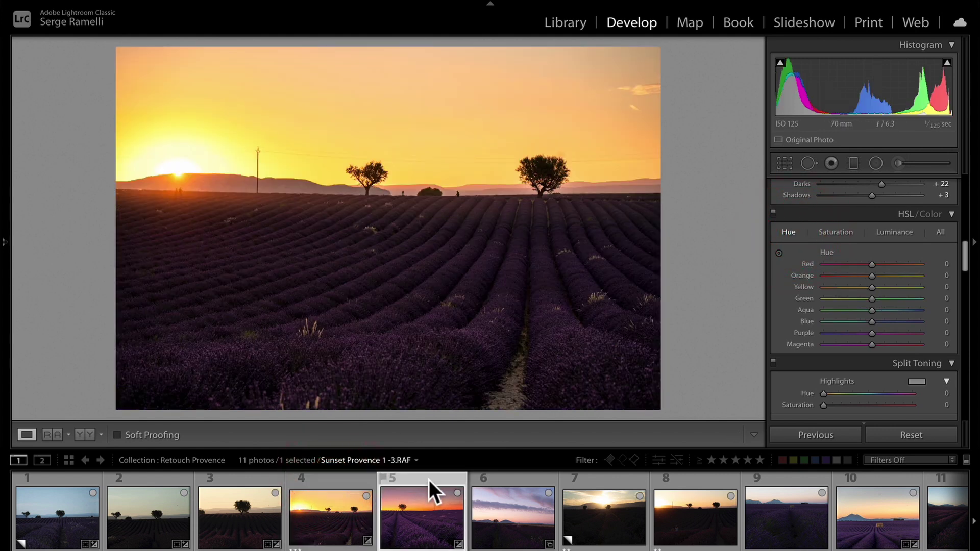
pyautogui.scroll(5, 904, 281)
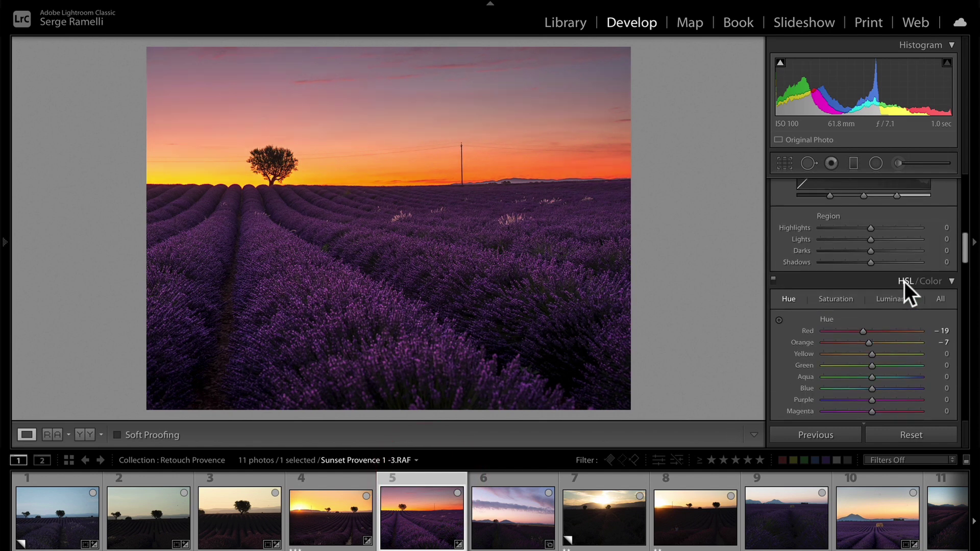
pyautogui.scroll(8, 904, 282)
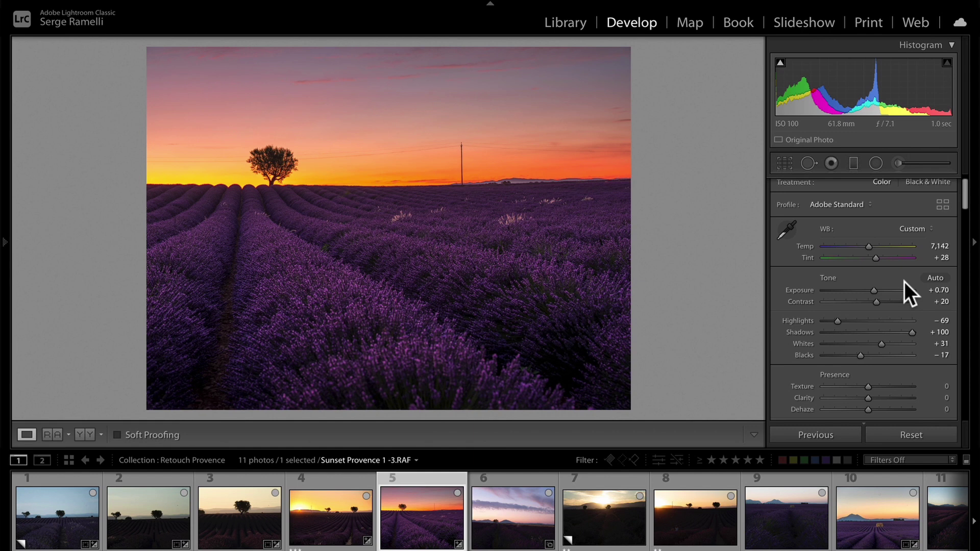
pyautogui.scroll(1, 904, 281)
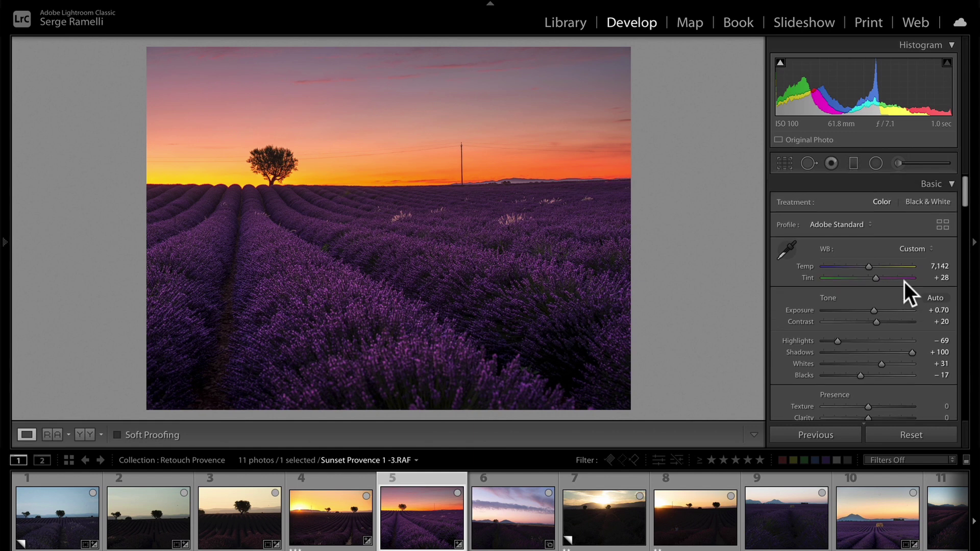
pyautogui.scroll(-10, 904, 280)
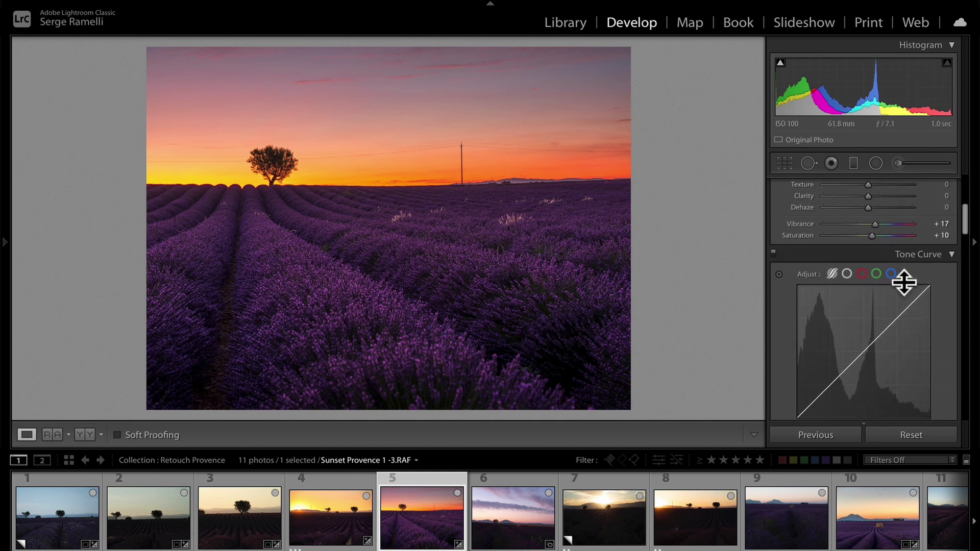
pyautogui.scroll(-1, 904, 281)
pyautogui.scroll(-4, 904, 282)
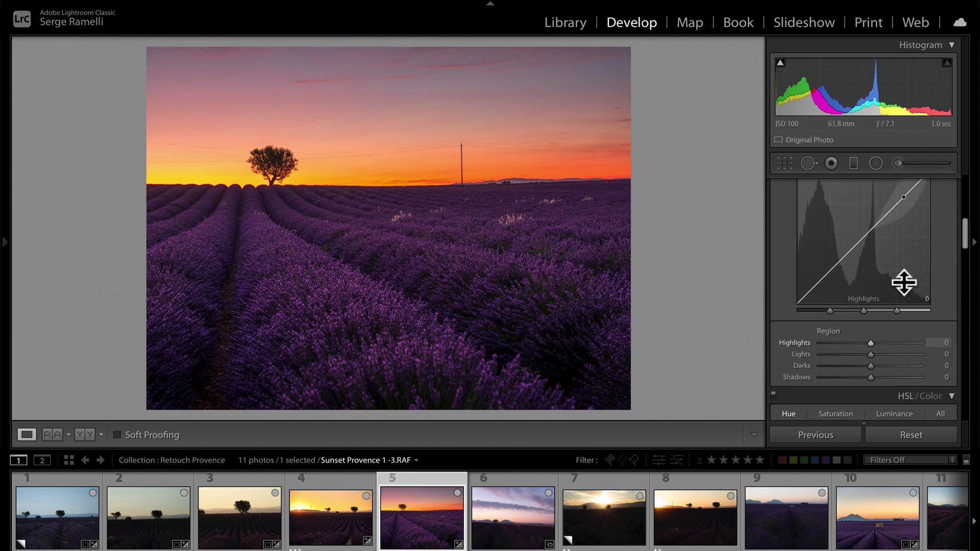
# Step: Paint over the lavender rows with an adjustment brush at Exposure 0.47, and compare the photo with its unedited version
pyautogui.click(899, 163)
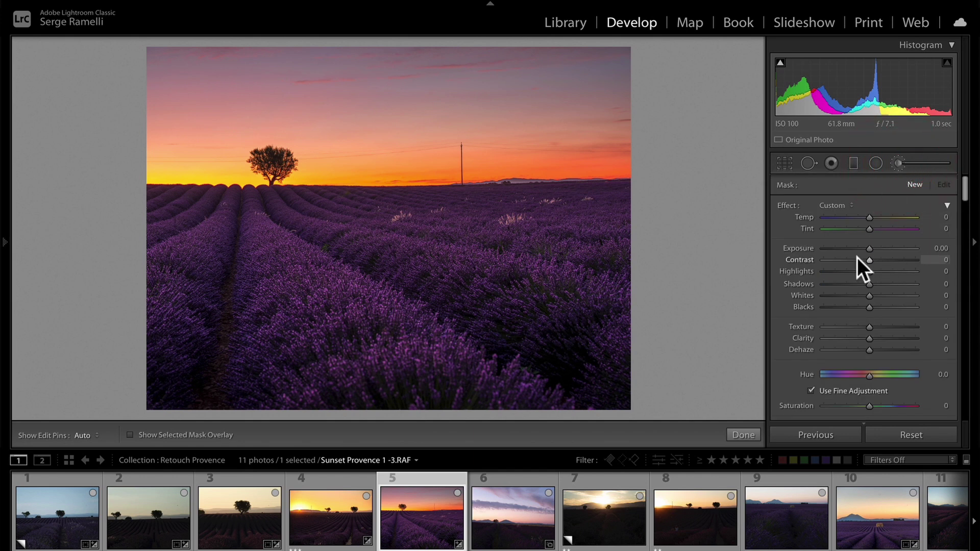
pyautogui.moveTo(872, 249); pyautogui.dragTo(877, 249)
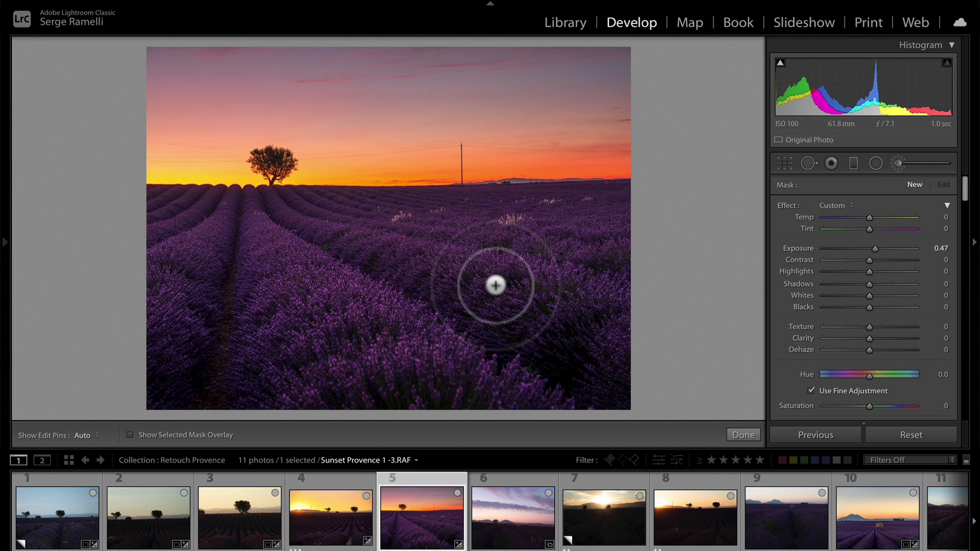
pyautogui.moveTo(274, 219); pyautogui.dragTo(466, 376)
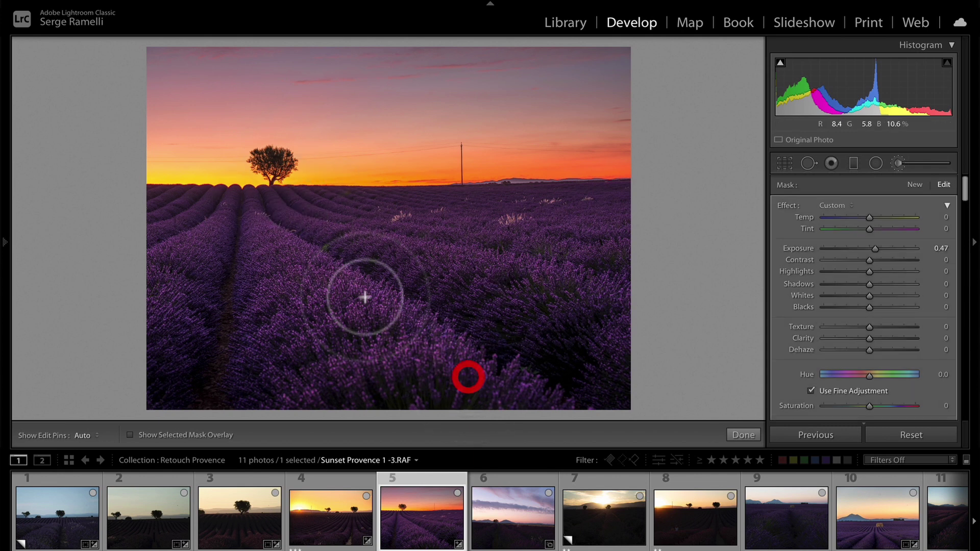
pyautogui.press('h')
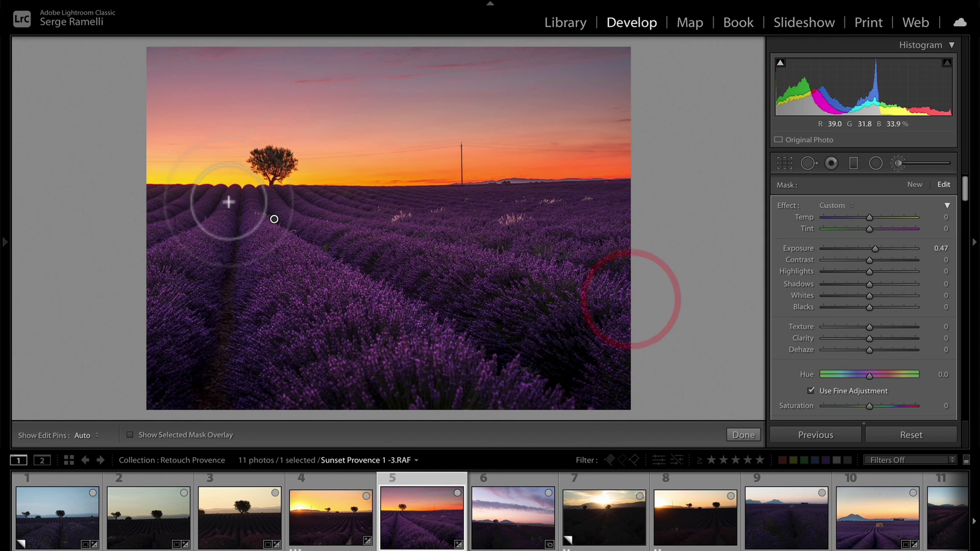
pyautogui.click(216, 200)
pyautogui.click(427, 350)
pyautogui.click(403, 223)
pyautogui.click(633, 271)
pyautogui.click(735, 433)
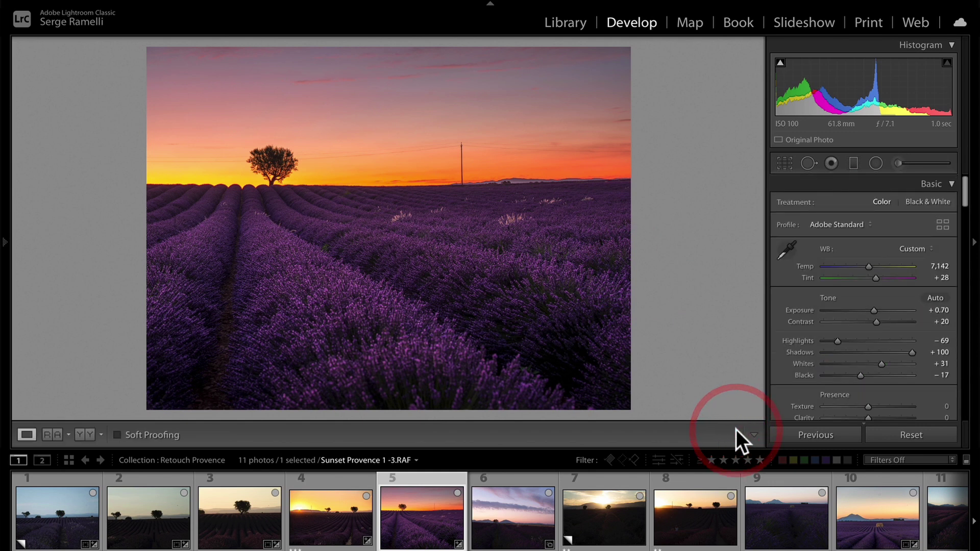
pyautogui.press('\\')
pyautogui.press('\\')
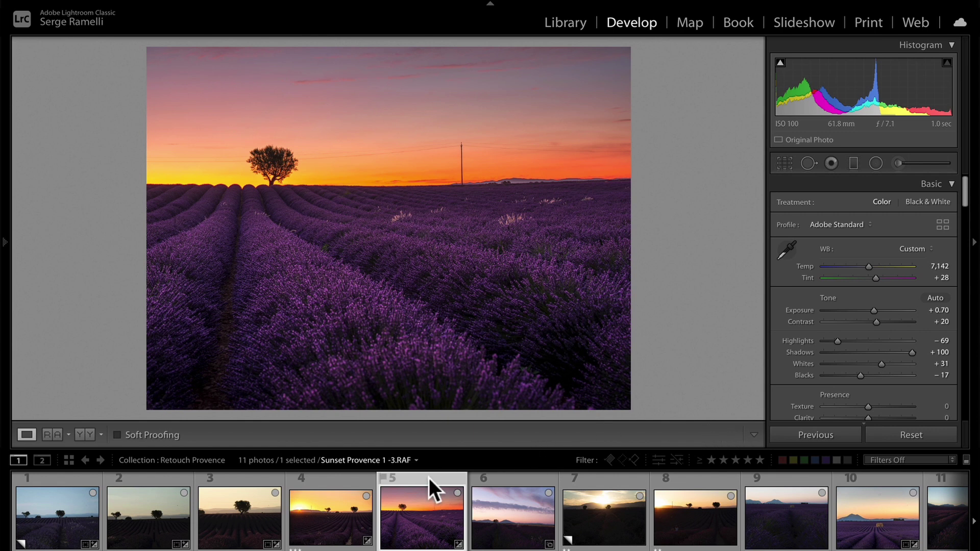
# Step: Apply the GOLDEN HOUR Linear Circle preset to Sunrise 1 -1.RAF, and set Shadows to +80 and Highlights to -80
pyautogui.click(525, 478)
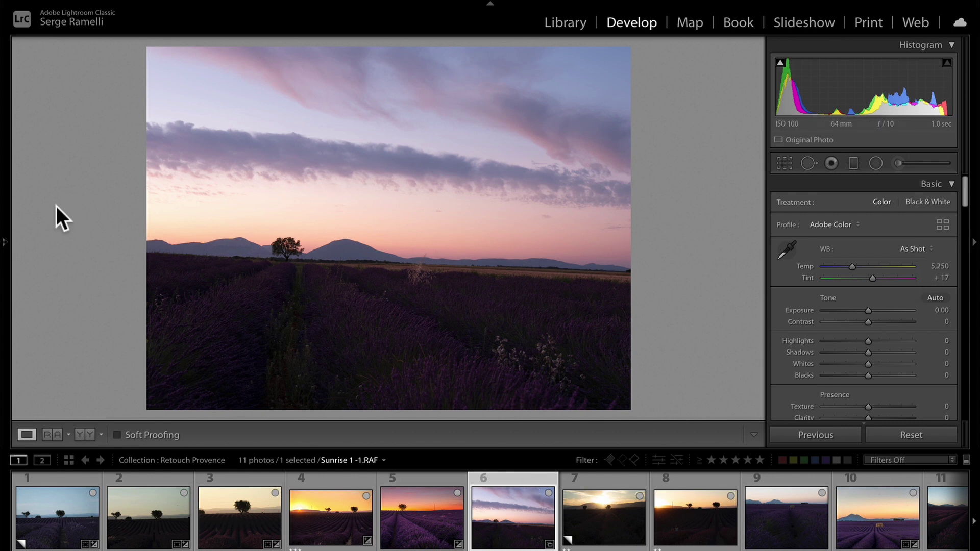
pyautogui.moveTo(6, 242)
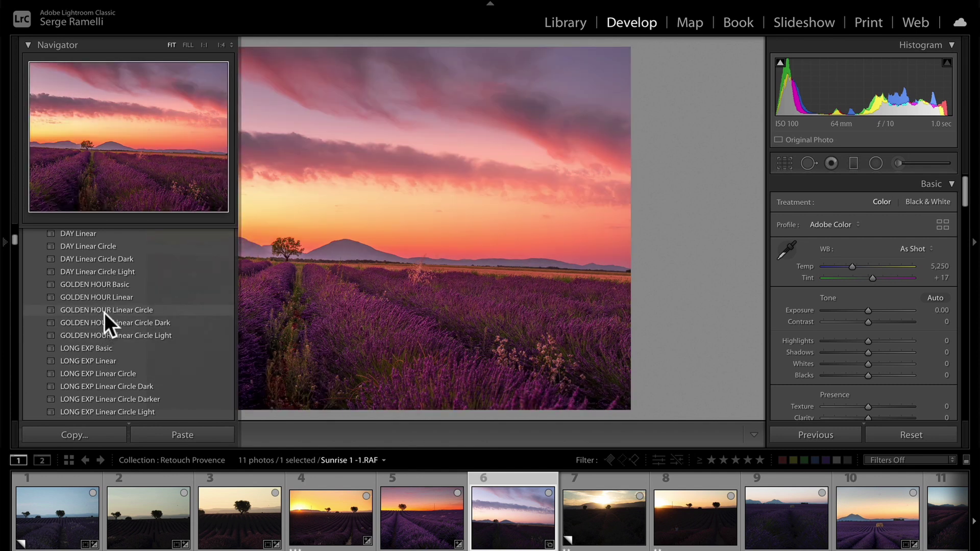
pyautogui.click(104, 313)
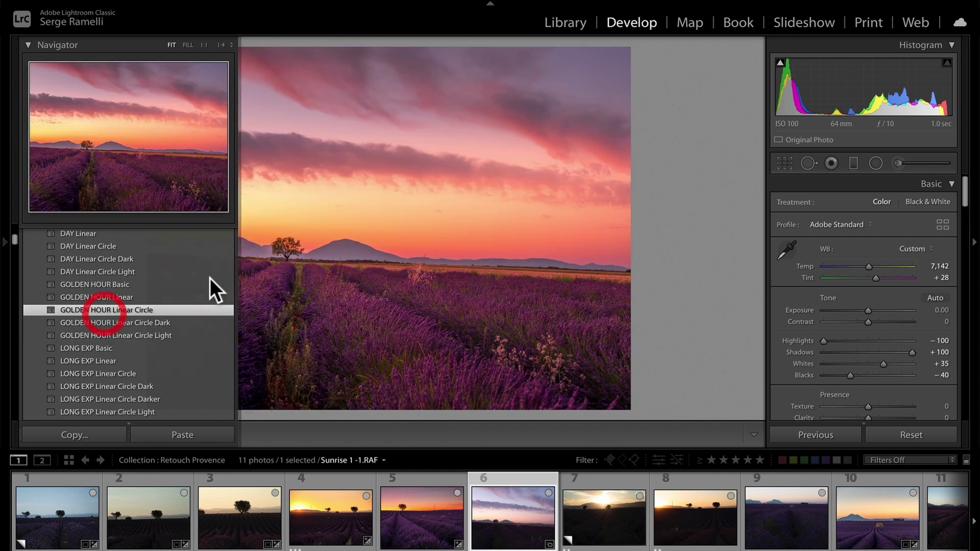
pyautogui.moveTo(888, 351)
pyautogui.mouseDown()
pyautogui.moveTo(902, 353)
pyautogui.moveTo(893, 356)
pyautogui.mouseUp()
pyautogui.moveTo(835, 341); pyautogui.dragTo(831, 336)
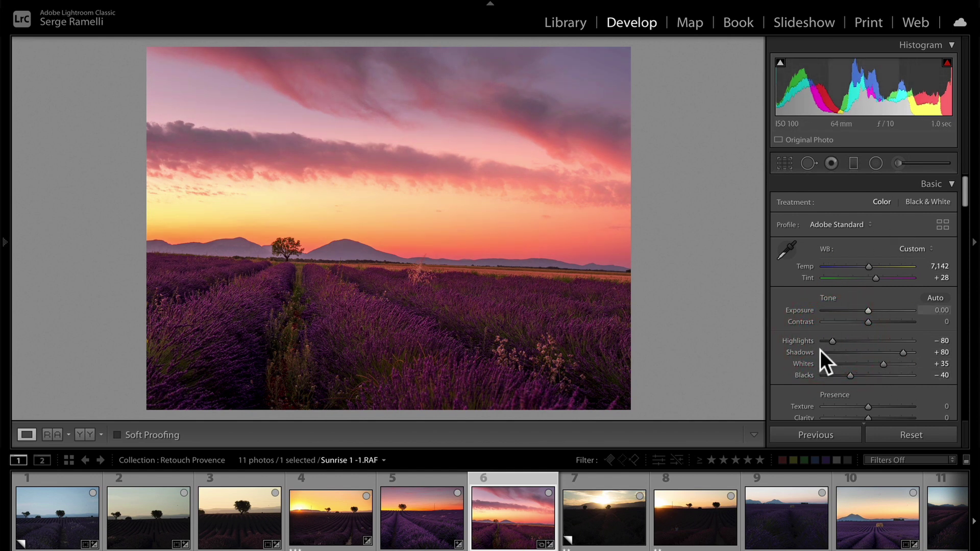
# Step: Crop the photo to a 16 x 9 aspect and straighten it along the horizon to an angle of -2.80
pyautogui.click(784, 163)
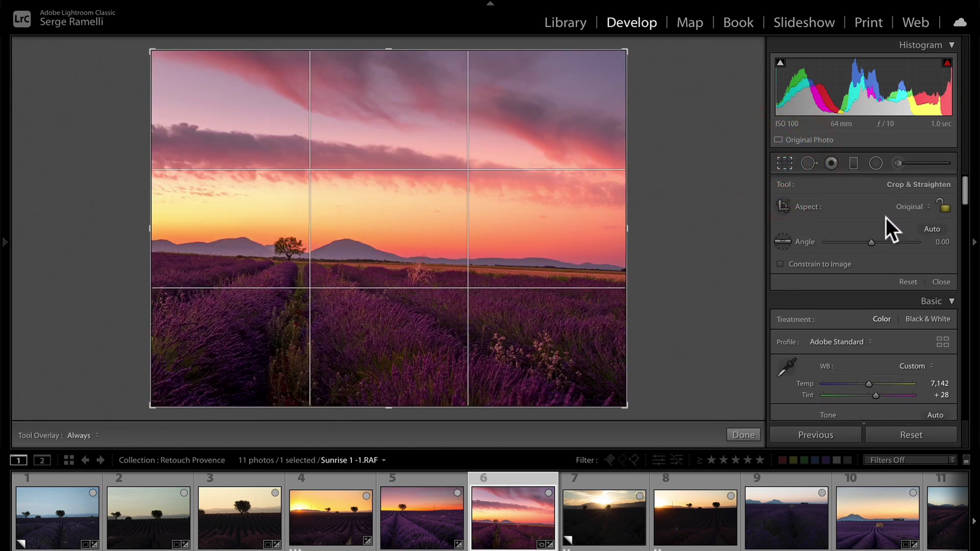
pyautogui.click(902, 206)
pyautogui.click(904, 290)
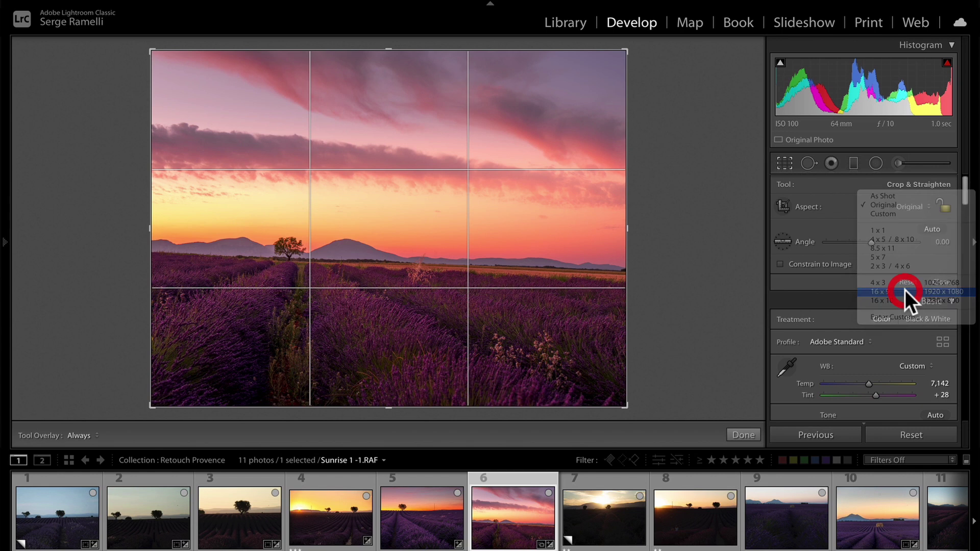
pyautogui.click(783, 241)
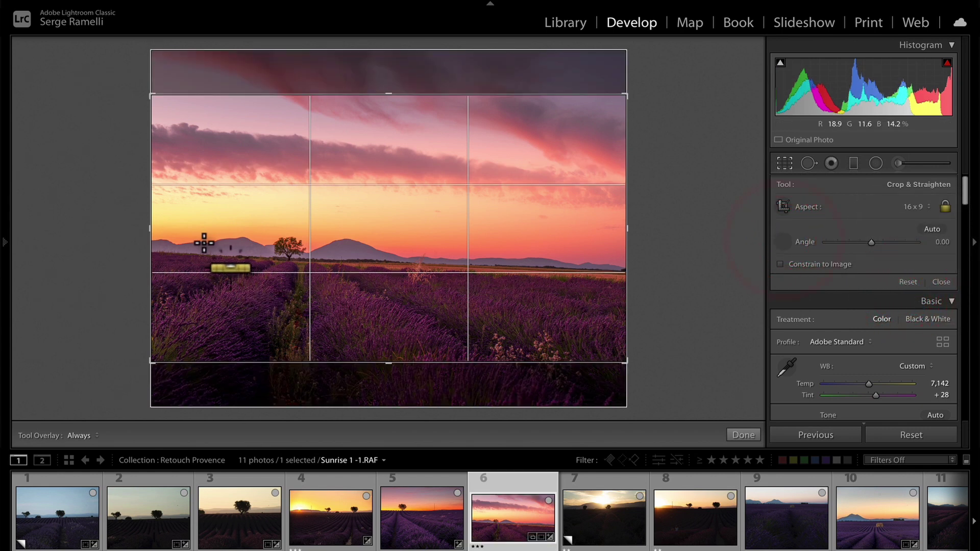
pyautogui.moveTo(188, 253); pyautogui.dragTo(549, 273)
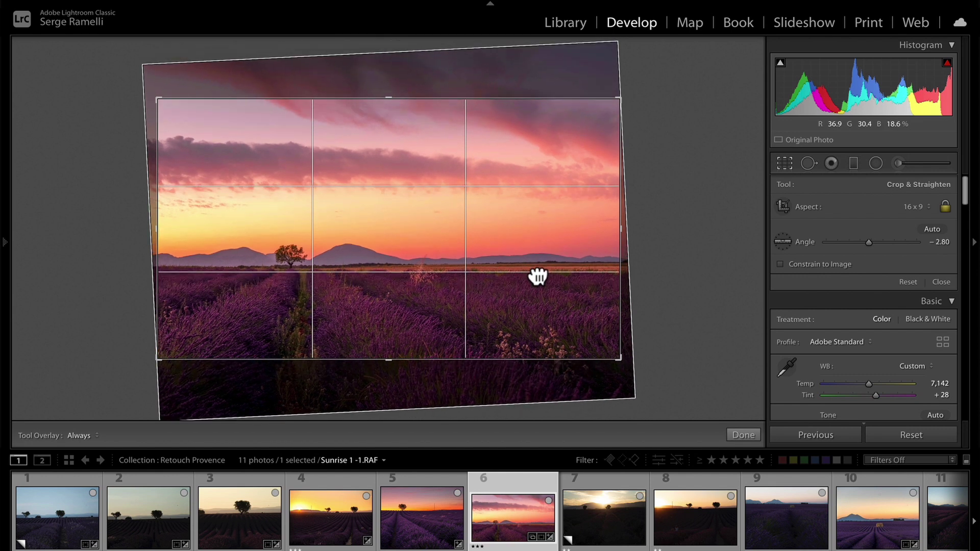
pyautogui.doubleClick(534, 274)
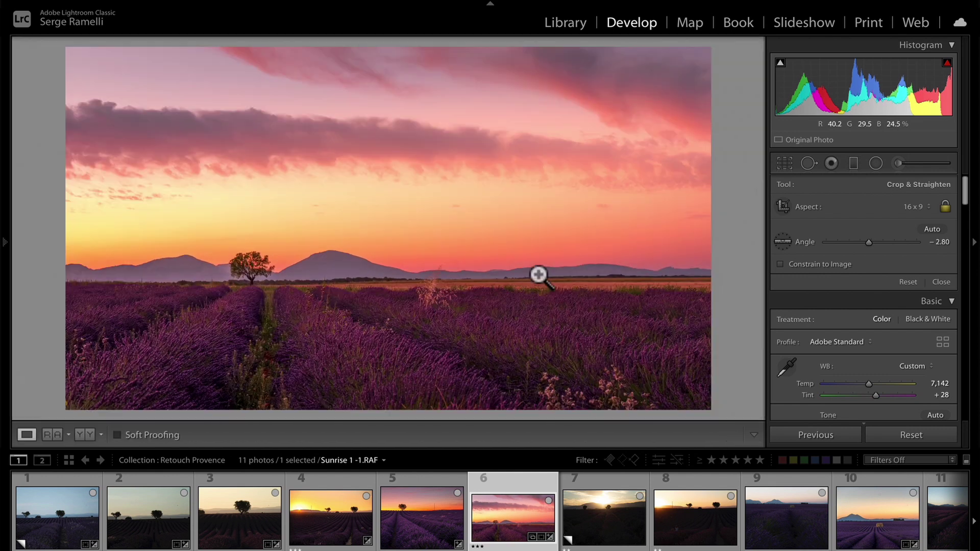
# Step: Examine the cropped sunrise photo full screen and compare it with its unedited version
pyautogui.press('f')
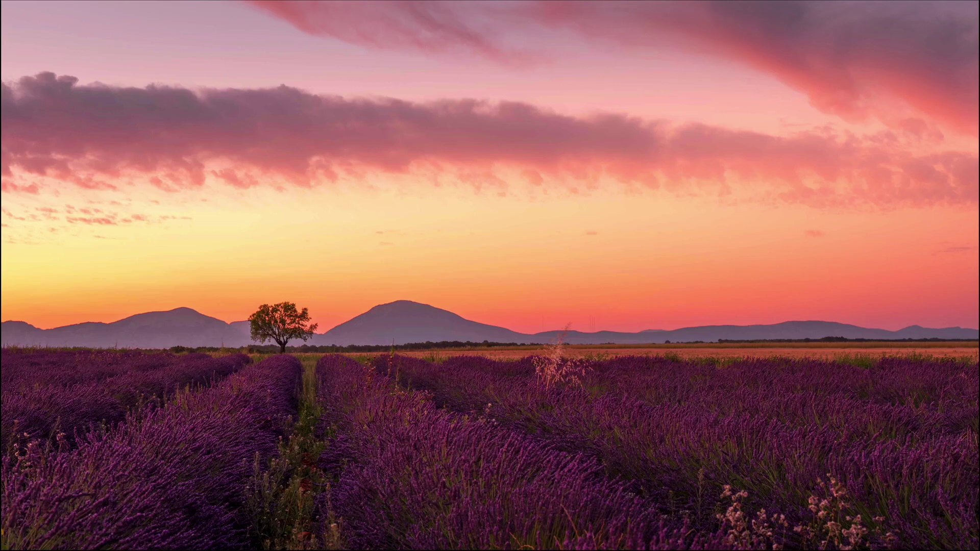
pyautogui.press('f')
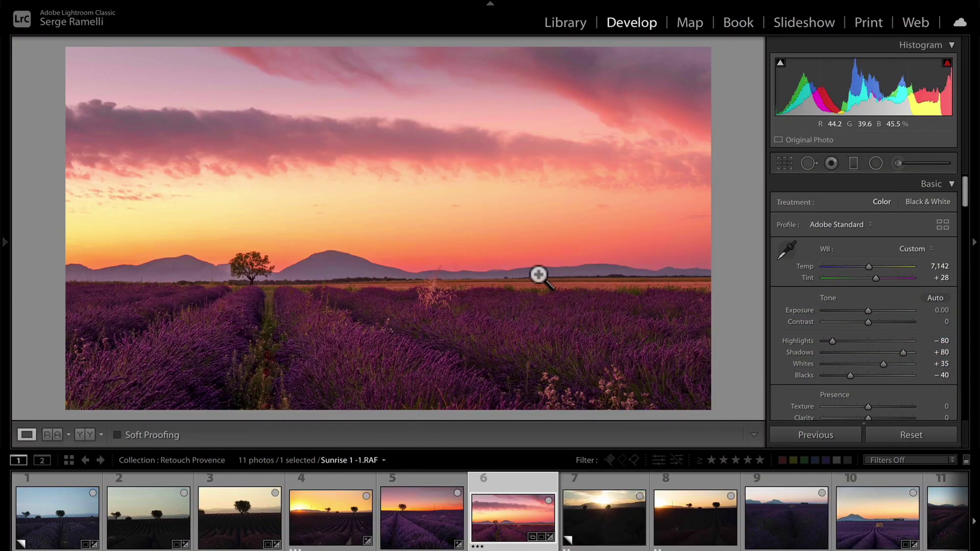
pyautogui.press('\\')
pyautogui.press('\\')
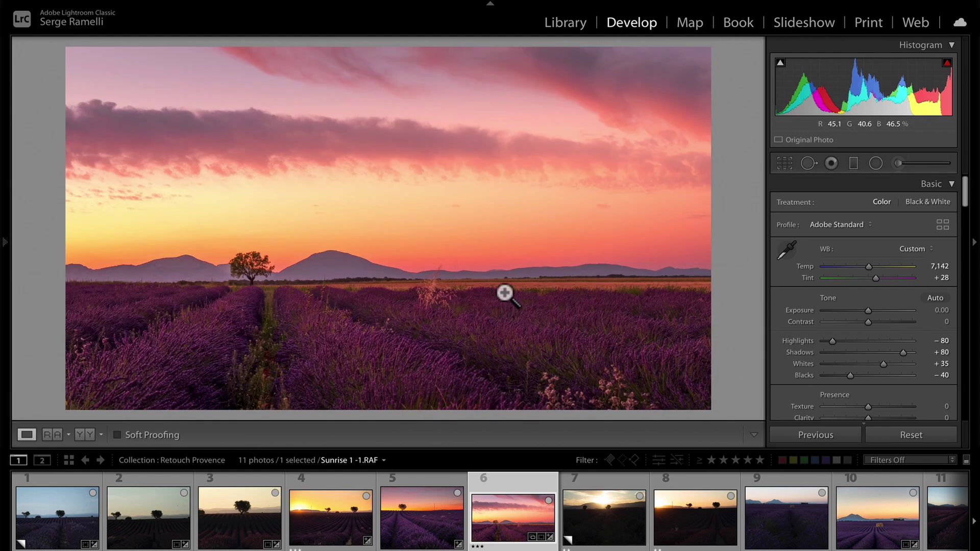
# Step: Apply the GOLDEN HOUR Linear Circle preset to Sony Sunrise 1-1.dng / Copy 1 and set Highlights to -36
pyautogui.click(611, 487)
pyautogui.click(610, 487)
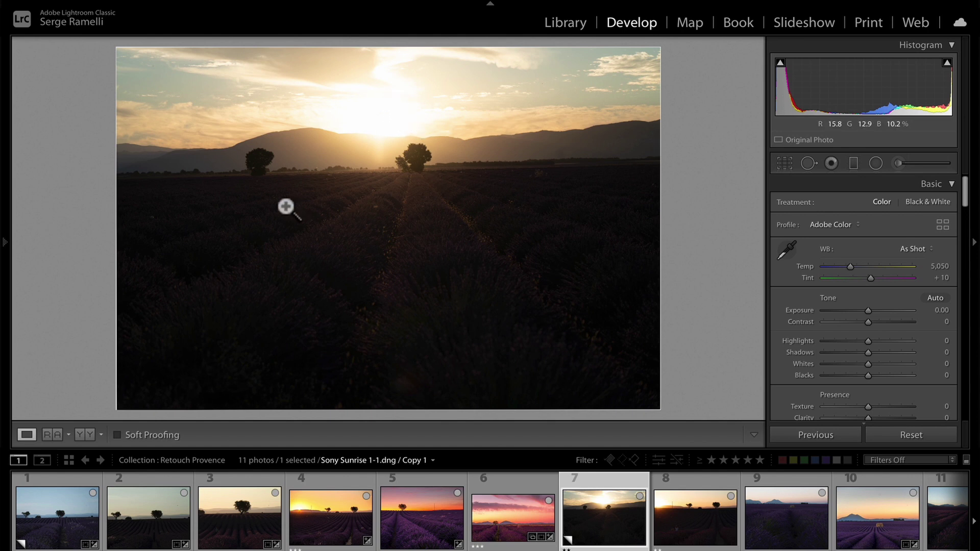
pyautogui.moveTo(7, 239)
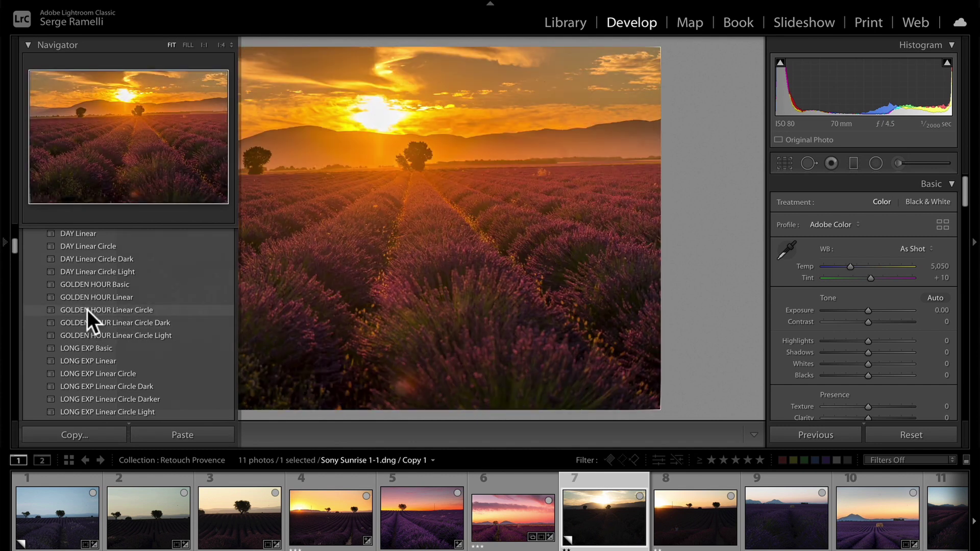
pyautogui.click(87, 310)
pyautogui.moveTo(823, 340); pyautogui.dragTo(851, 342)
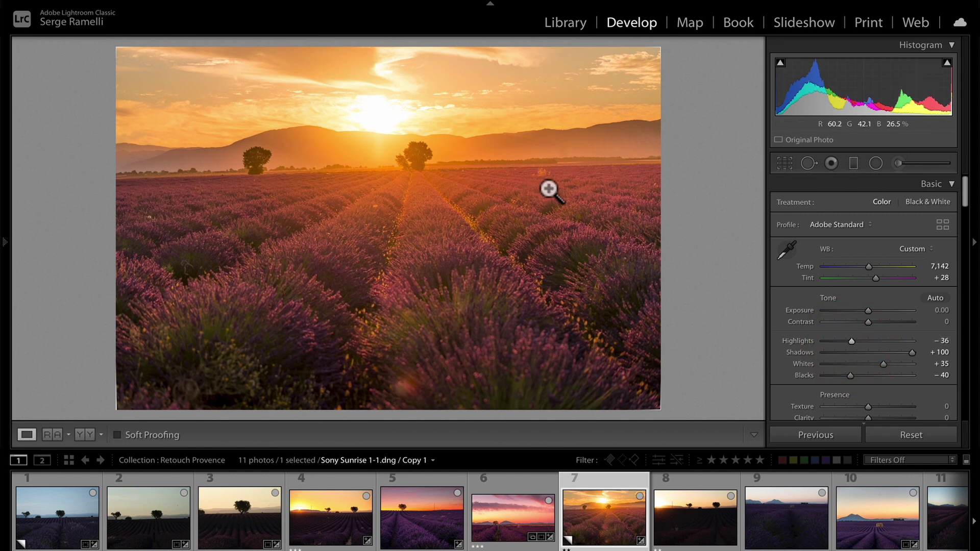
# Step: Compare the photo with the two Sunset Provence photos, and set its Exposure to +0.05, Contrast to +25 and Highlights to -28
pyautogui.click(329, 502)
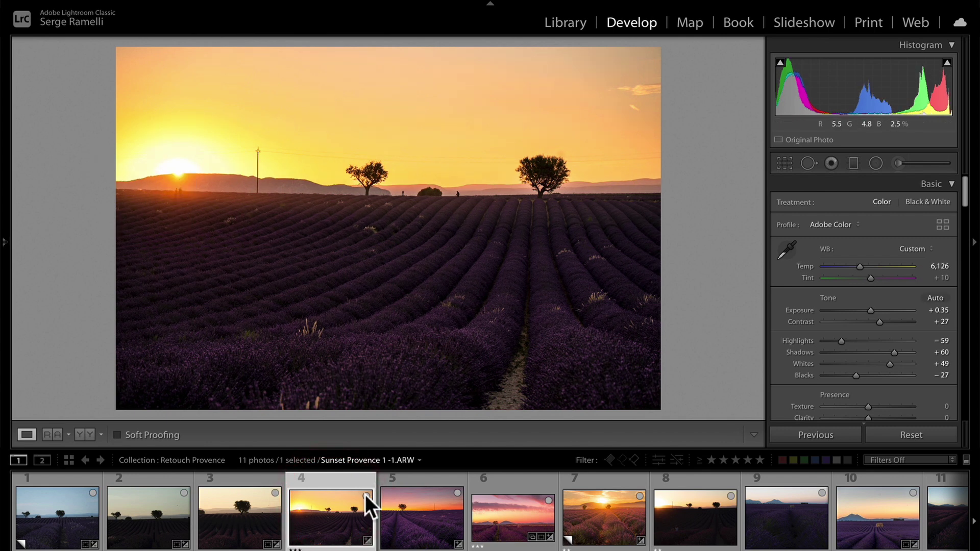
pyautogui.click(415, 516)
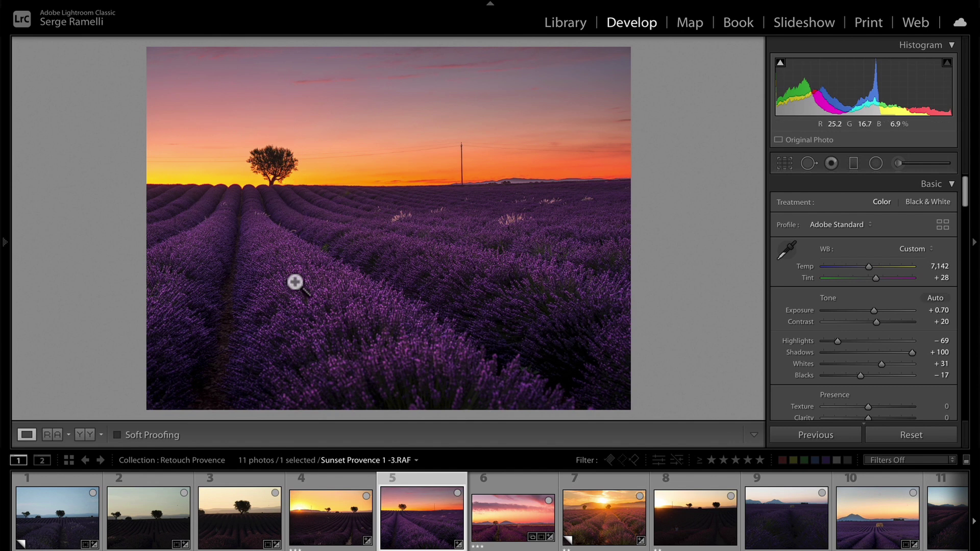
pyautogui.click(592, 525)
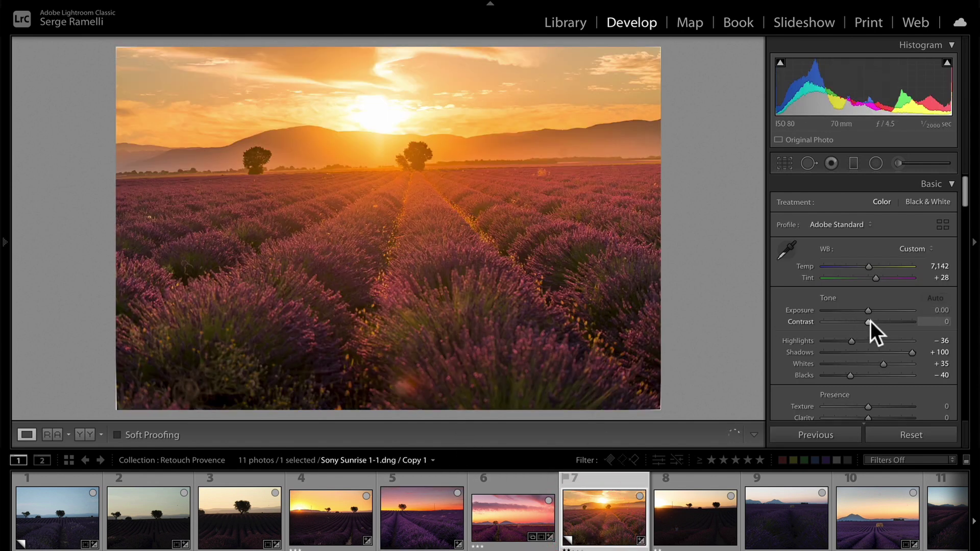
pyautogui.moveTo(869, 321)
pyautogui.mouseDown()
pyautogui.moveTo(878, 321)
pyautogui.moveTo(849, 340)
pyautogui.moveTo(880, 312)
pyautogui.moveTo(868, 312)
pyautogui.mouseUp()
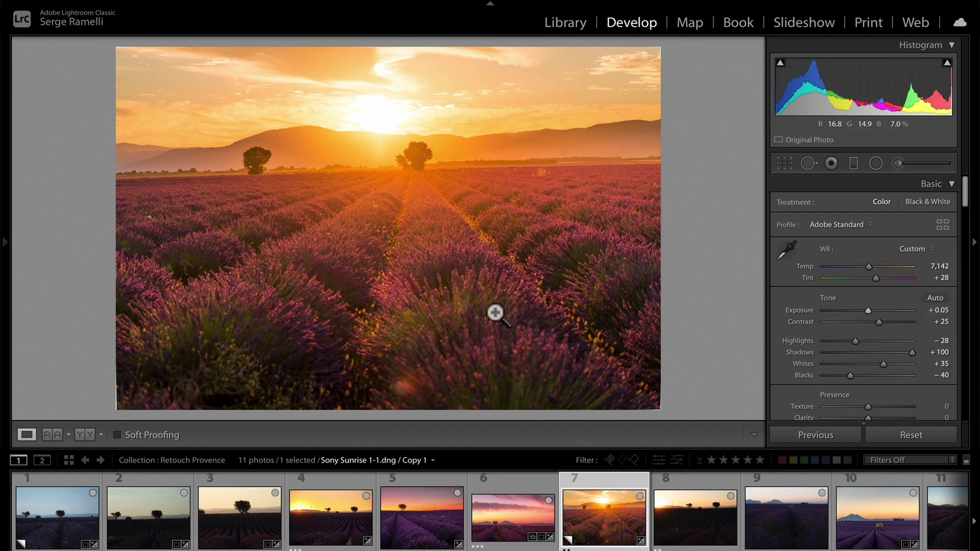
# Step: Apply the GOLDEN HOUR Linear Circle preset to Sunset 2-1.ARW, and set Highlights to -45 and Shadows to +78
pyautogui.click(699, 522)
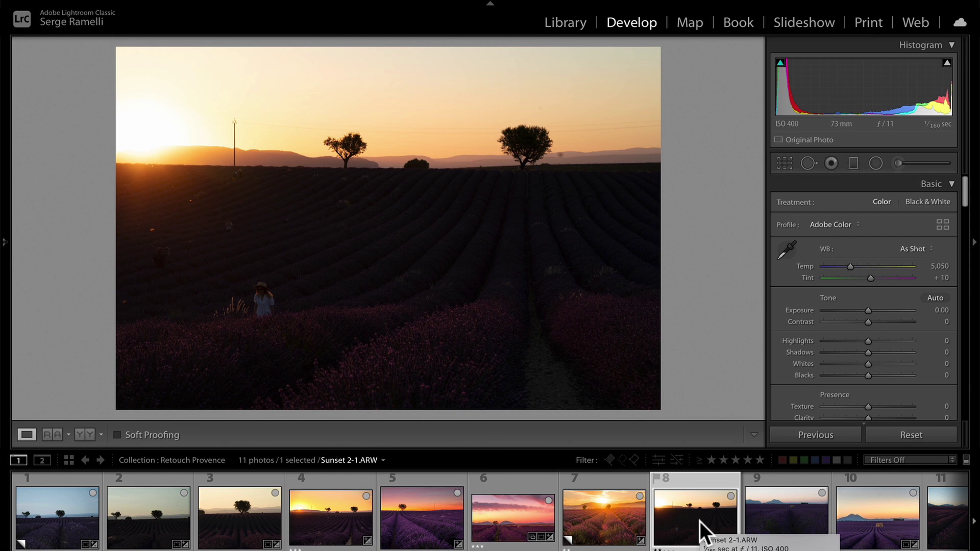
pyautogui.moveTo(6, 251)
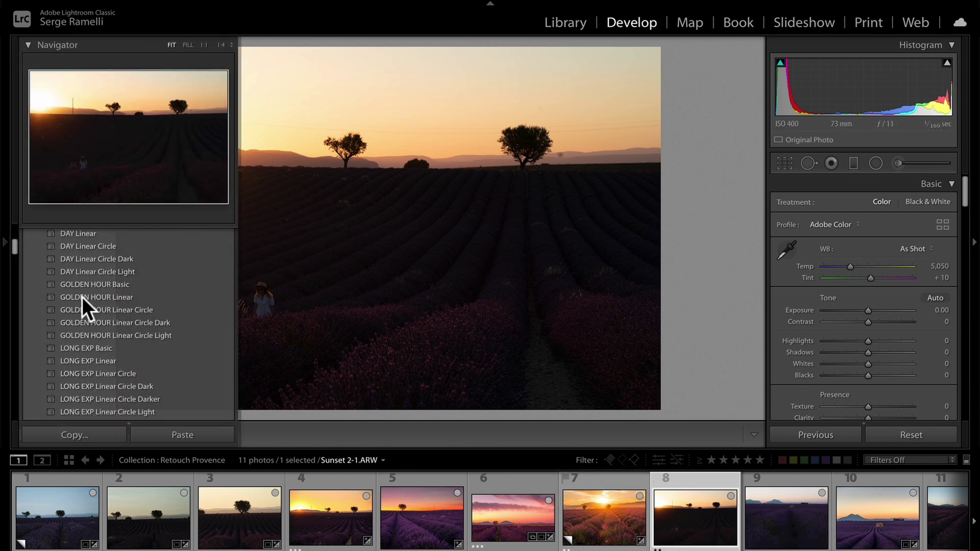
pyautogui.click(111, 302)
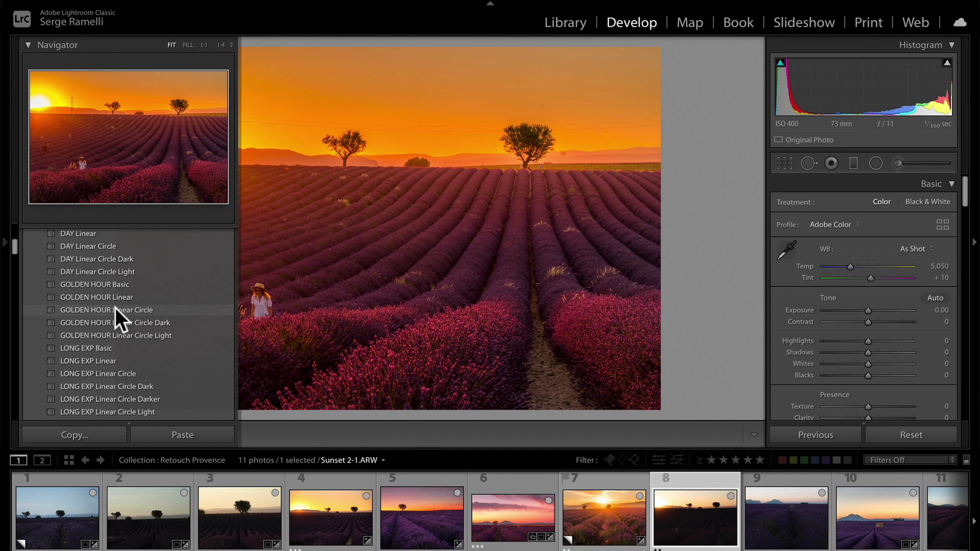
pyautogui.click(115, 309)
pyautogui.press('F7')
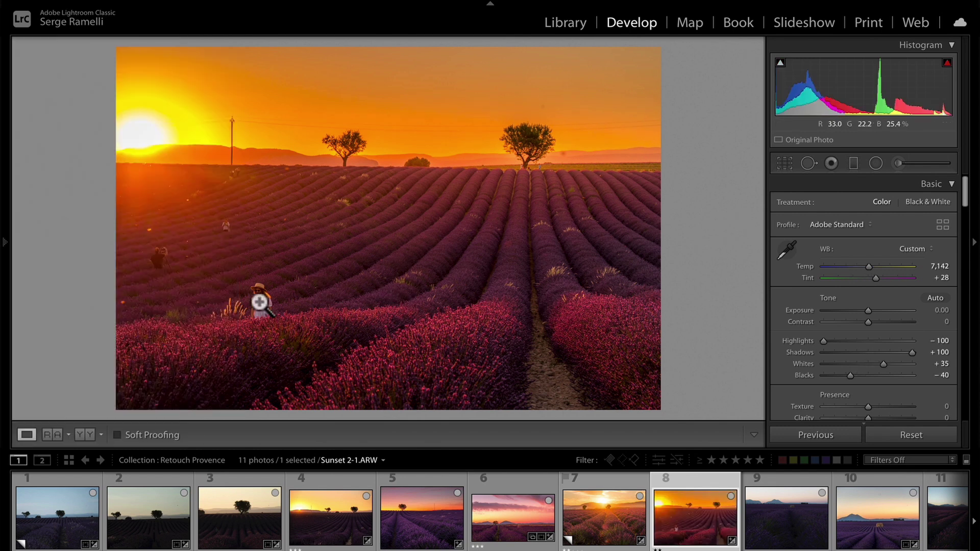
pyautogui.moveTo(835, 342); pyautogui.dragTo(847, 341)
pyautogui.moveTo(914, 353); pyautogui.dragTo(904, 352)
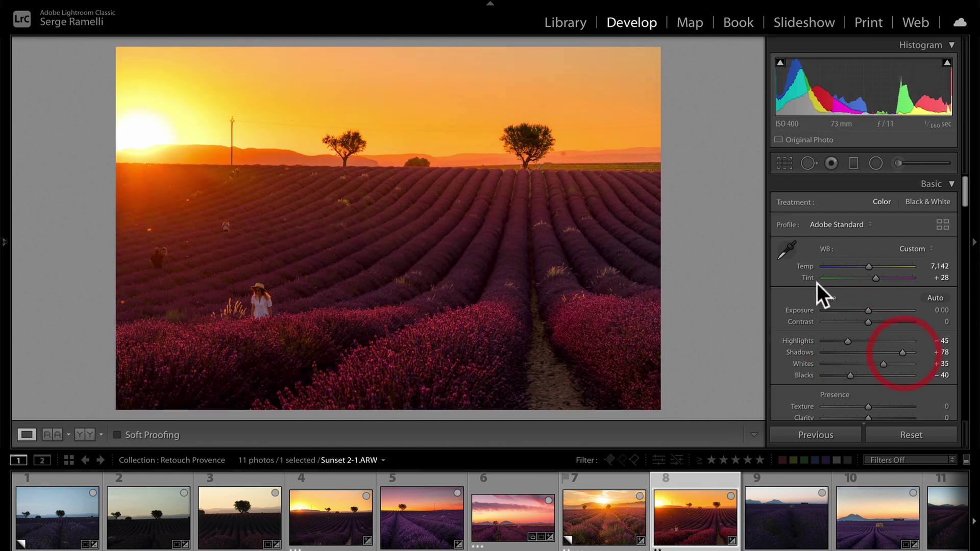
# Step: Compare the Neutral and Vivid camera matching profiles on the photo and apply Camera Vivid
pyautogui.click(942, 225)
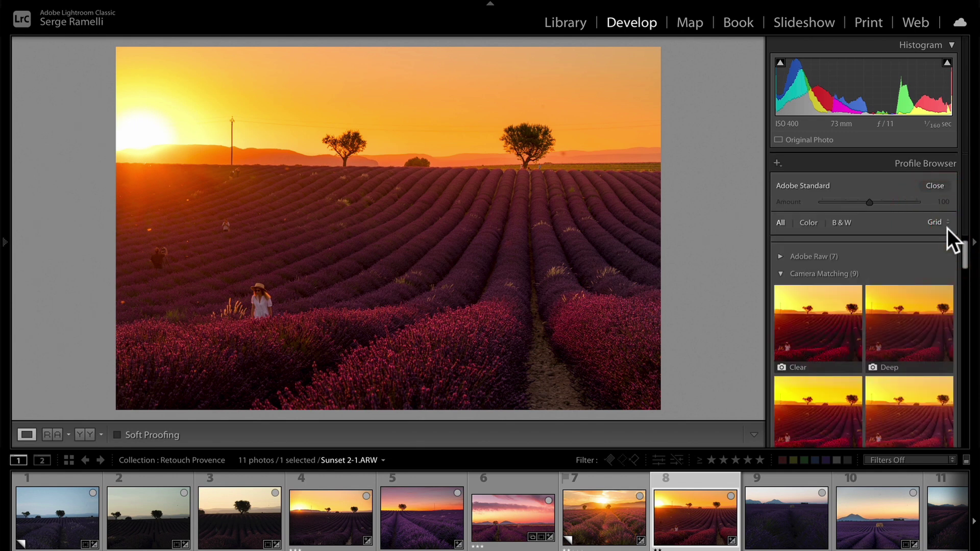
pyautogui.click(961, 240)
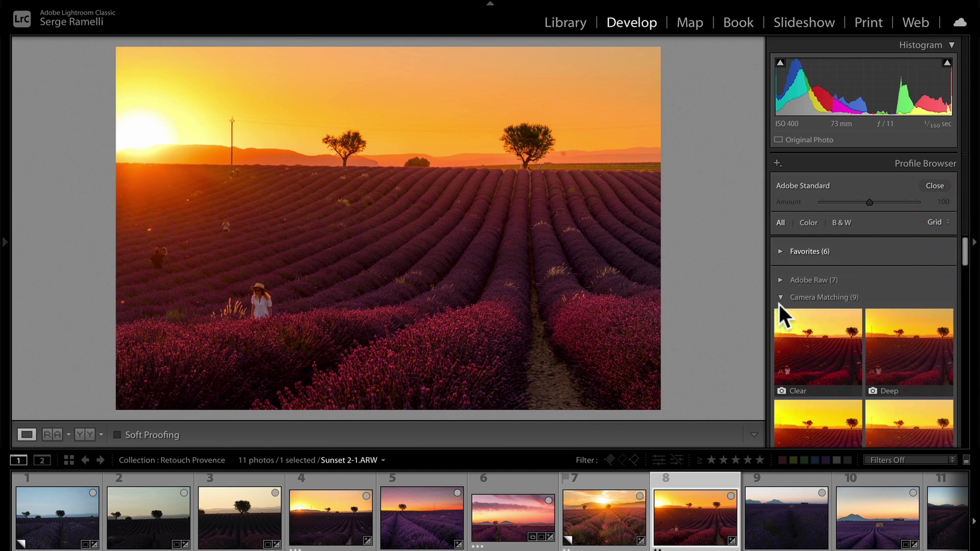
pyautogui.moveTo(961, 249); pyautogui.dragTo(960, 259)
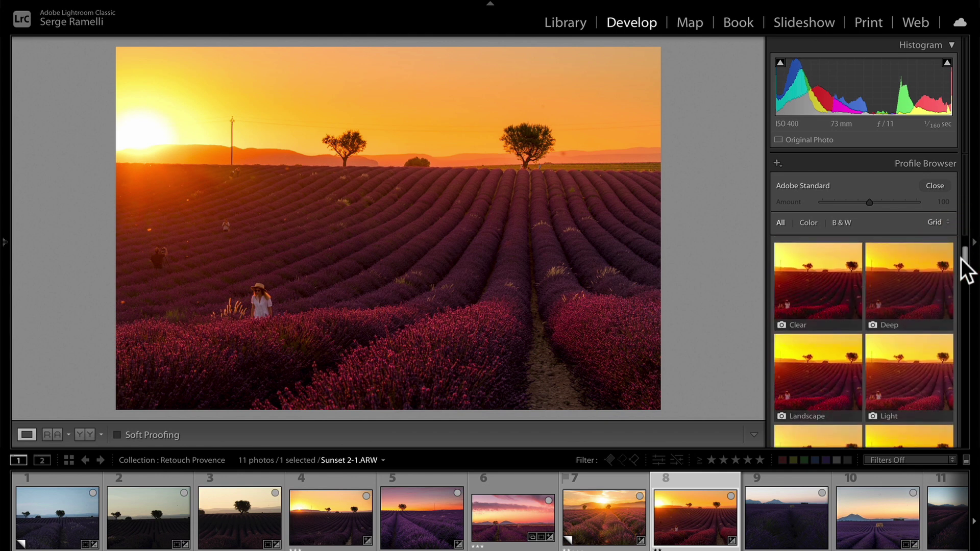
pyautogui.moveTo(960, 259); pyautogui.dragTo(961, 279)
pyautogui.click(786, 330)
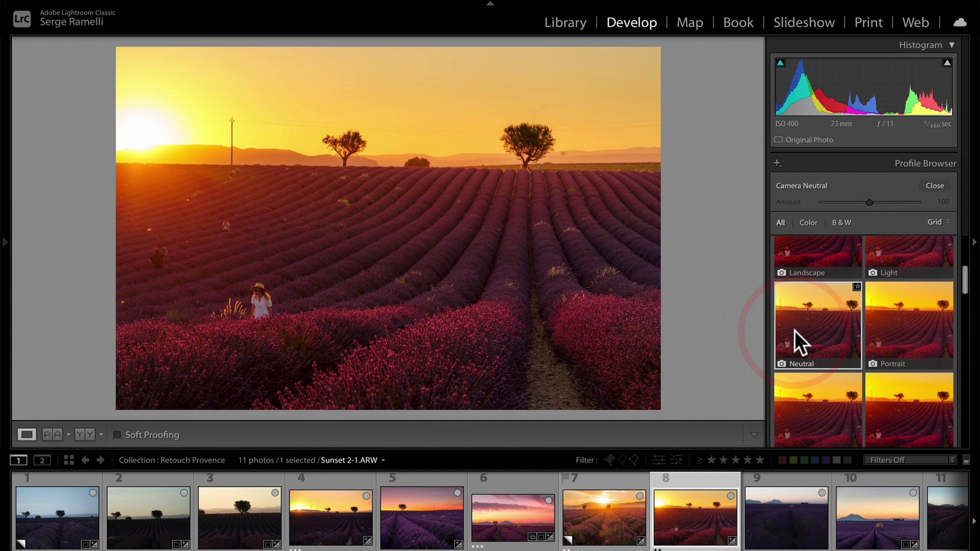
pyautogui.scroll(-1, 838, 329)
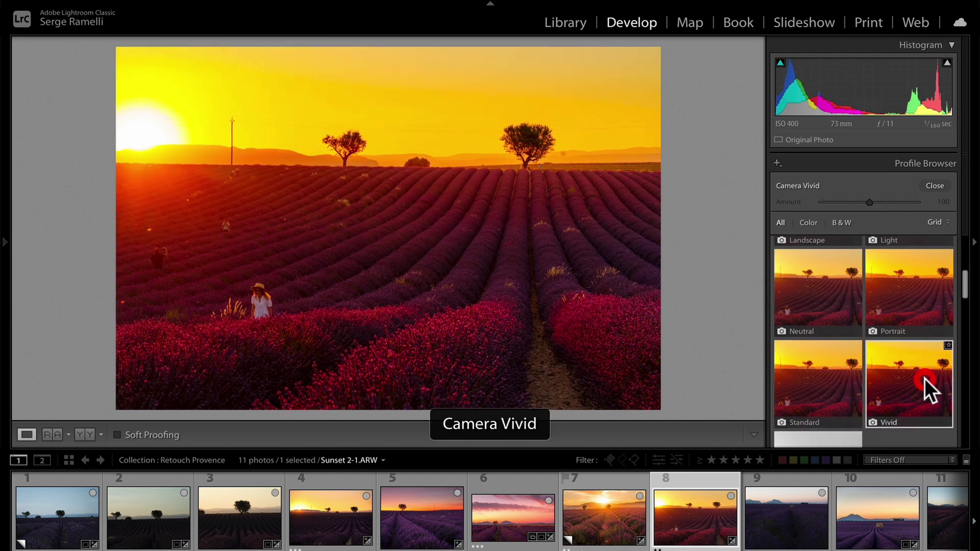
pyautogui.click(834, 305)
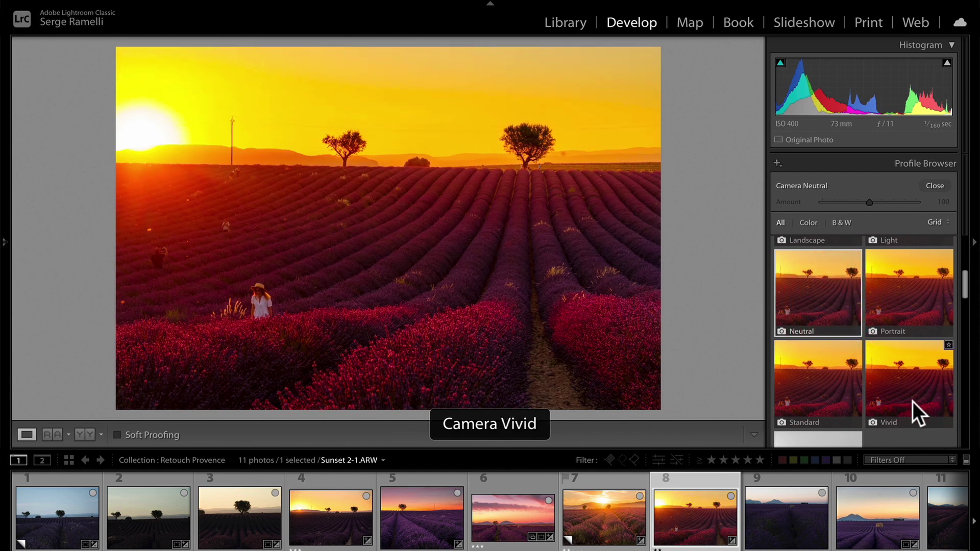
pyautogui.click(913, 403)
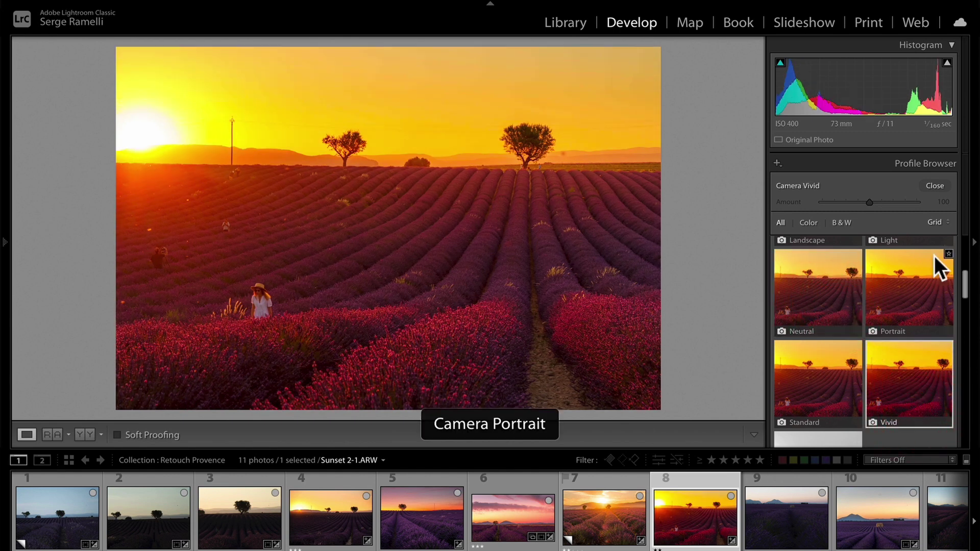
pyautogui.click(937, 185)
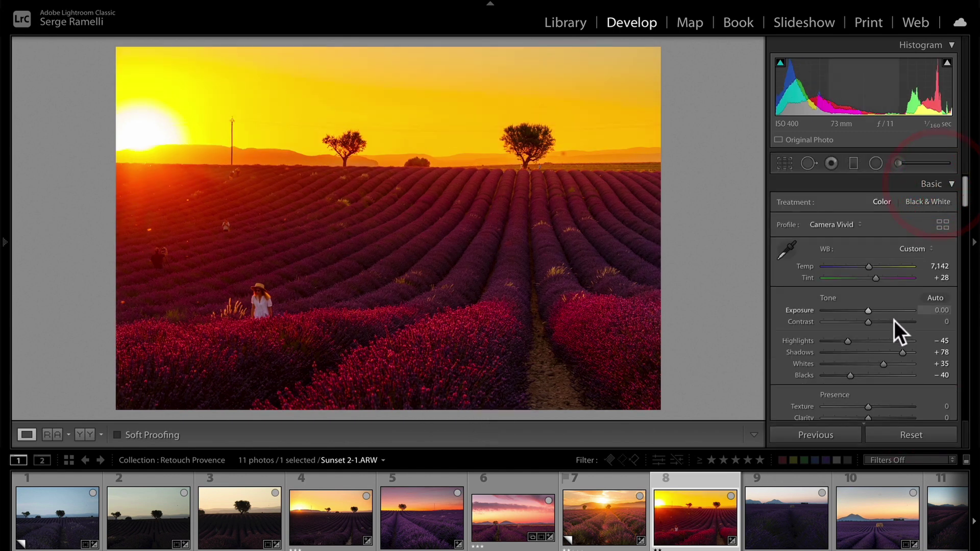
# Step: Reset Vibrance and Saturation to 0, and set Exposure to +0.20 and Tint to +18
pyautogui.scroll(-2, 864, 382)
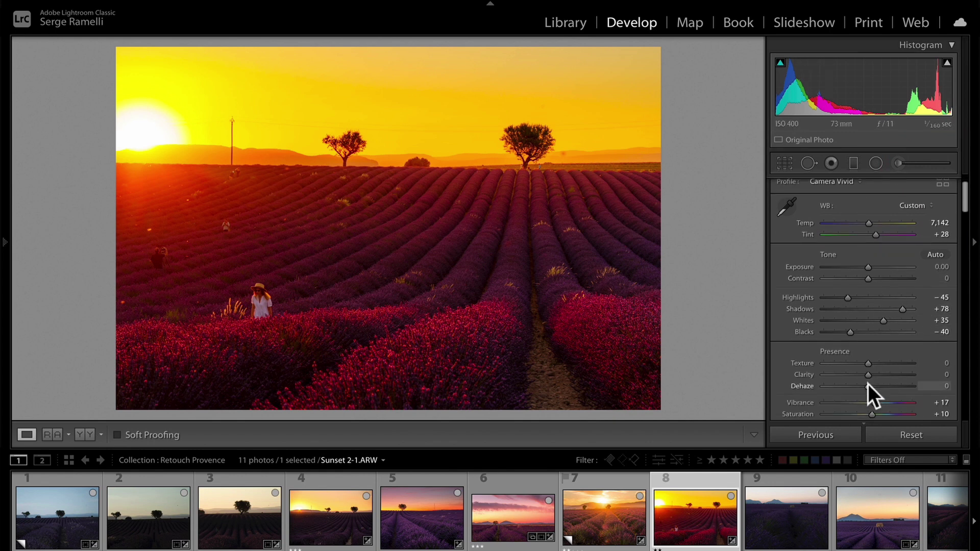
pyautogui.doubleClick(875, 404)
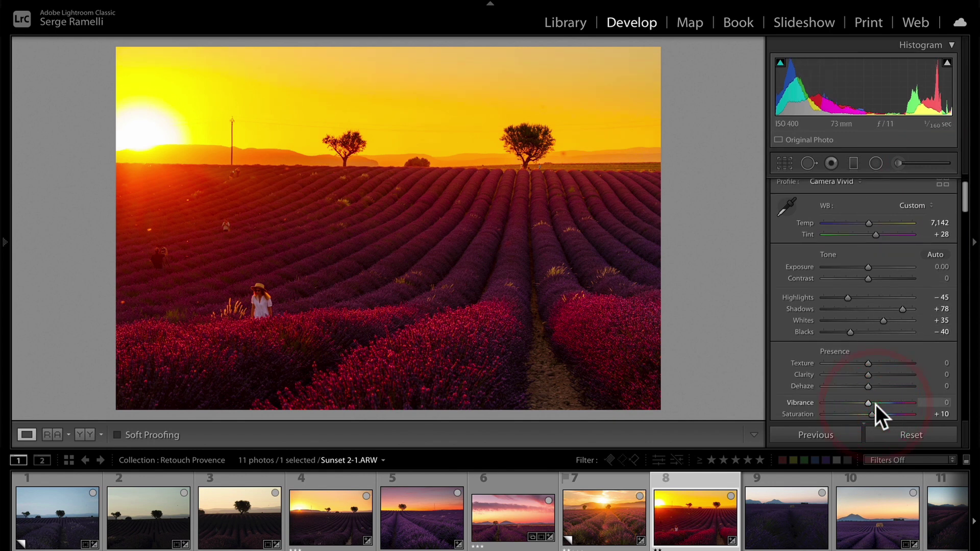
pyautogui.doubleClick(874, 416)
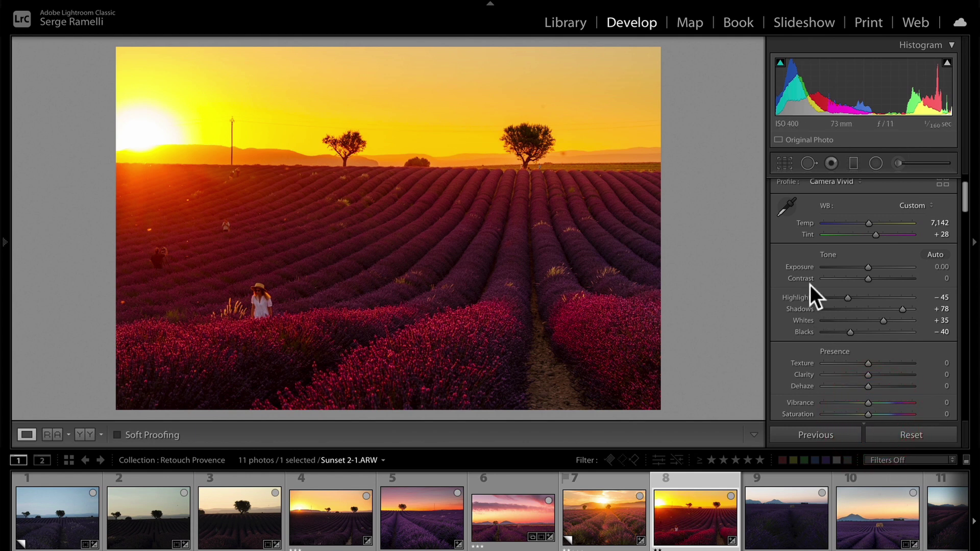
pyautogui.click(848, 299)
pyautogui.moveTo(865, 270); pyautogui.dragTo(866, 268)
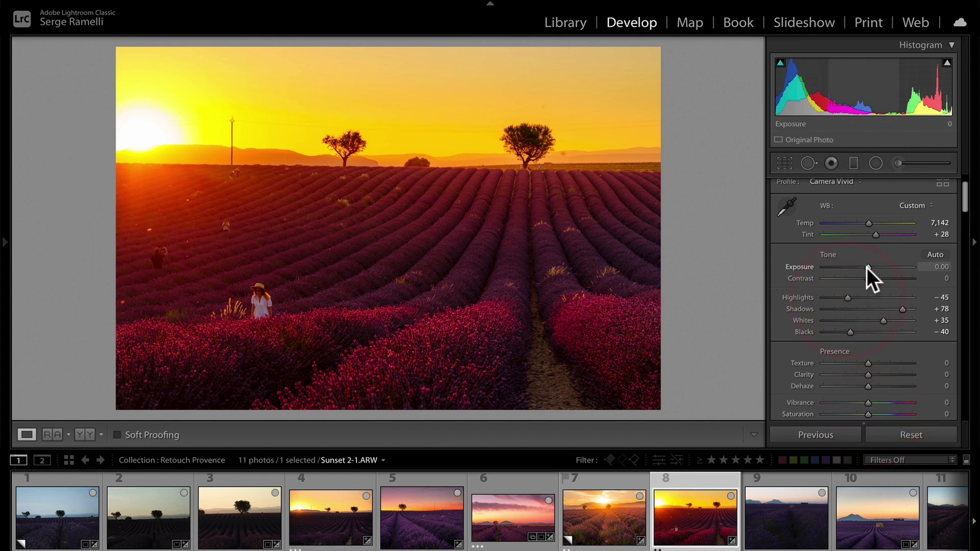
pyautogui.moveTo(876, 233); pyautogui.dragTo(875, 234)
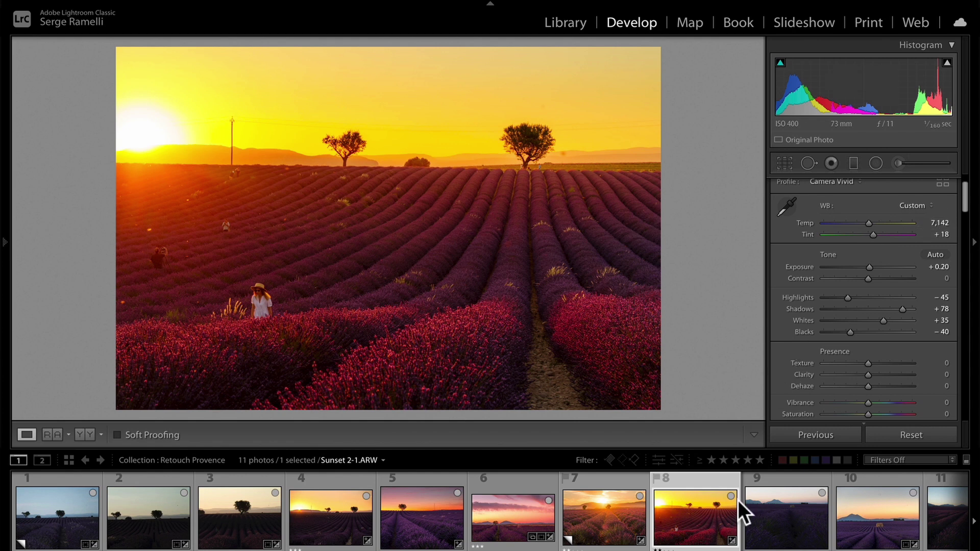
# Step: Apply the GOLDEN HOUR Linear Circle preset to Sunrise 2-1.RAF
pyautogui.click(773, 513)
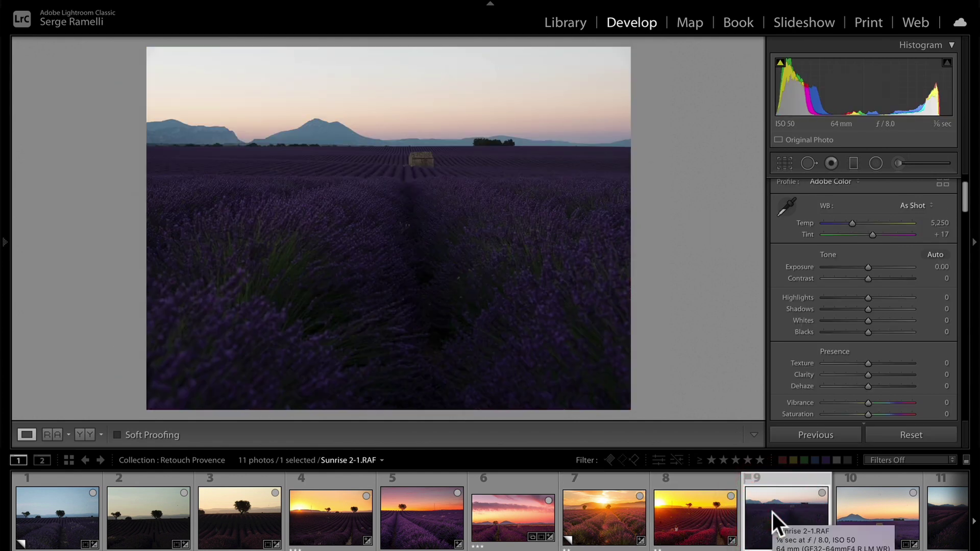
pyautogui.moveTo(4, 243)
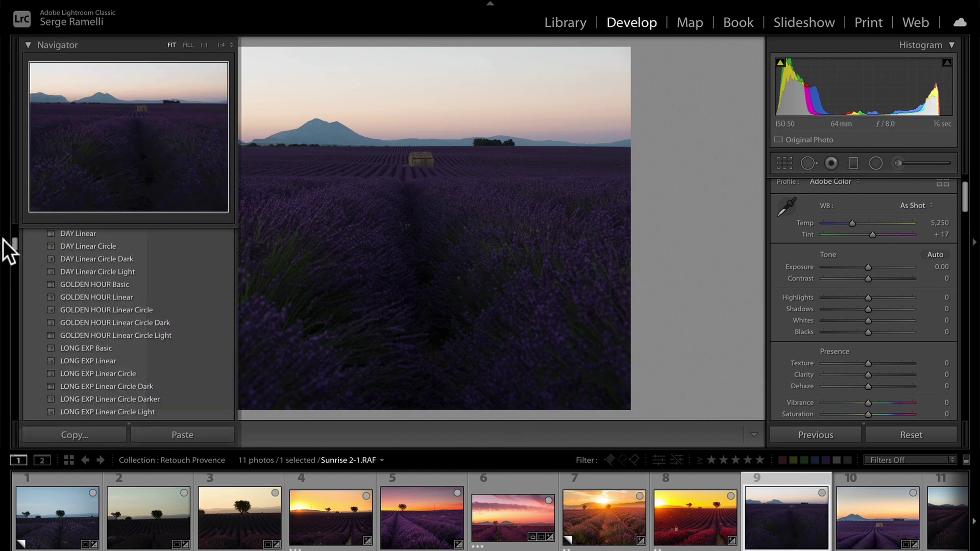
pyautogui.scroll(-3, 14, 243)
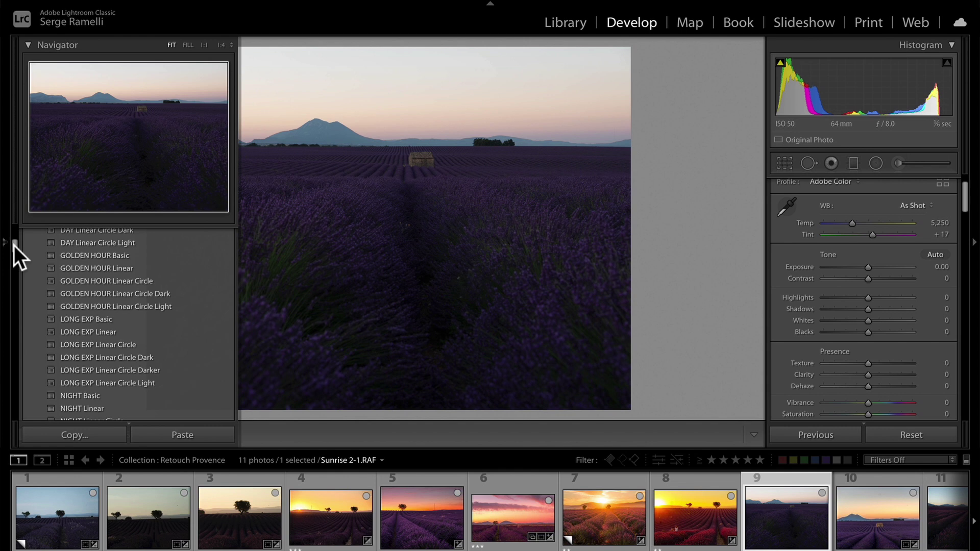
pyautogui.moveTo(14, 245); pyautogui.dragTo(11, 244)
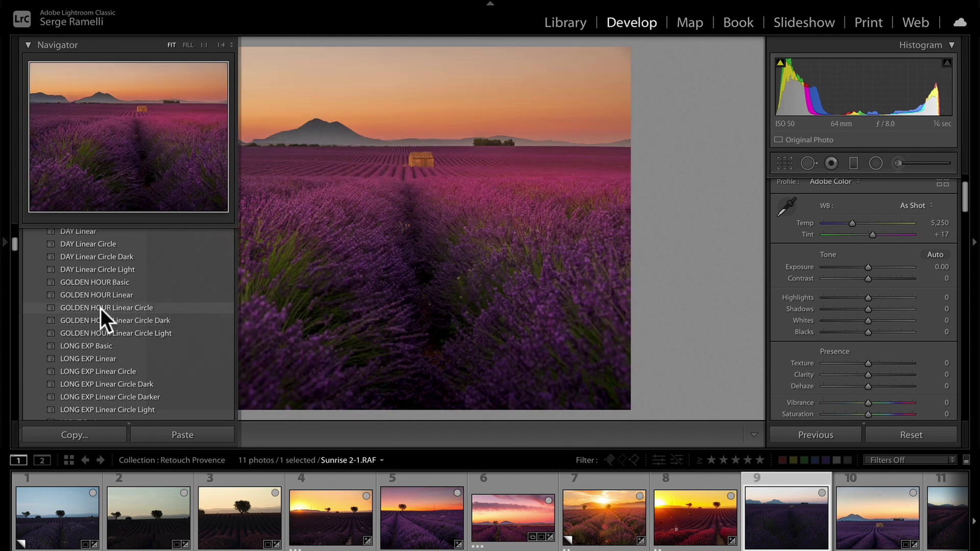
pyautogui.click(101, 309)
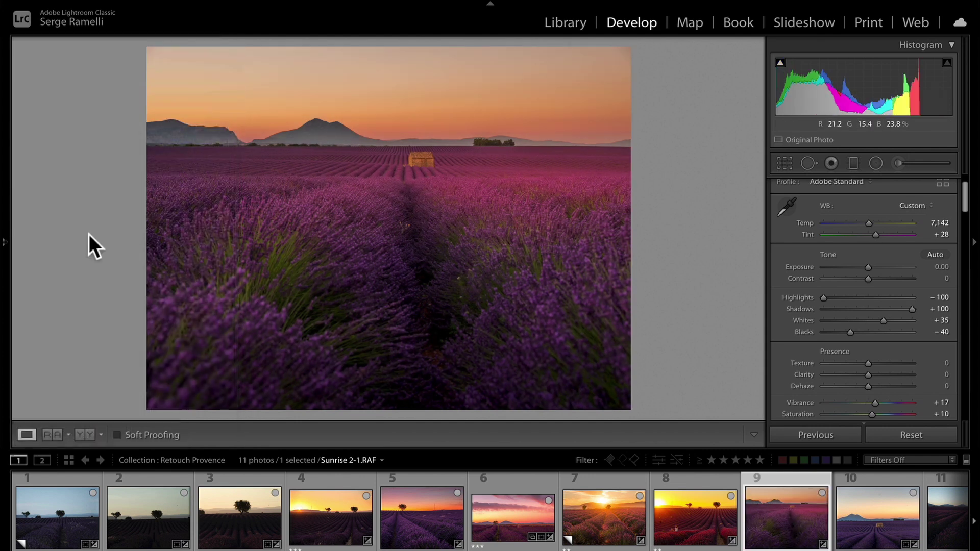
# Step: Move the preset's radial filter from the lavender field to the horizon just beside the central mountain
pyautogui.click(873, 162)
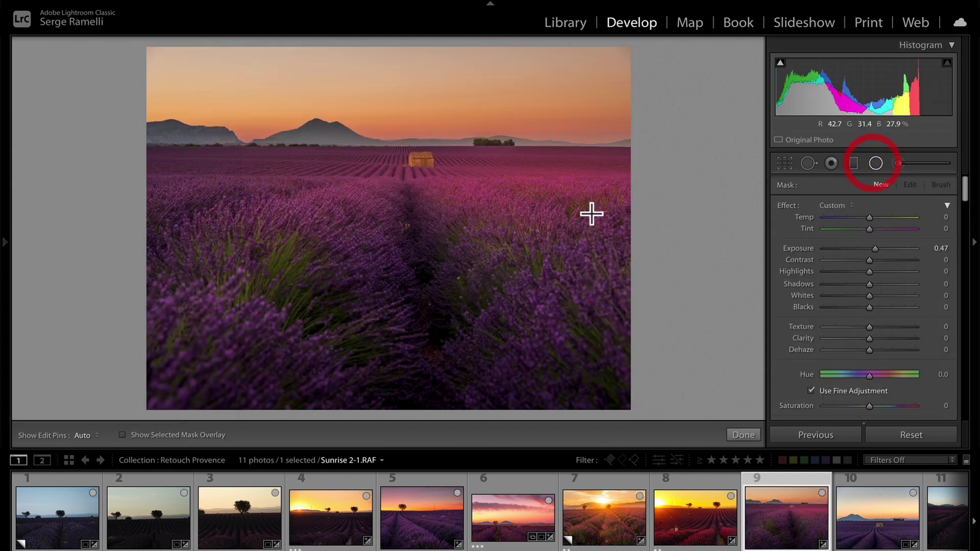
pyautogui.click(550, 181)
pyautogui.moveTo(550, 181); pyautogui.dragTo(362, 118)
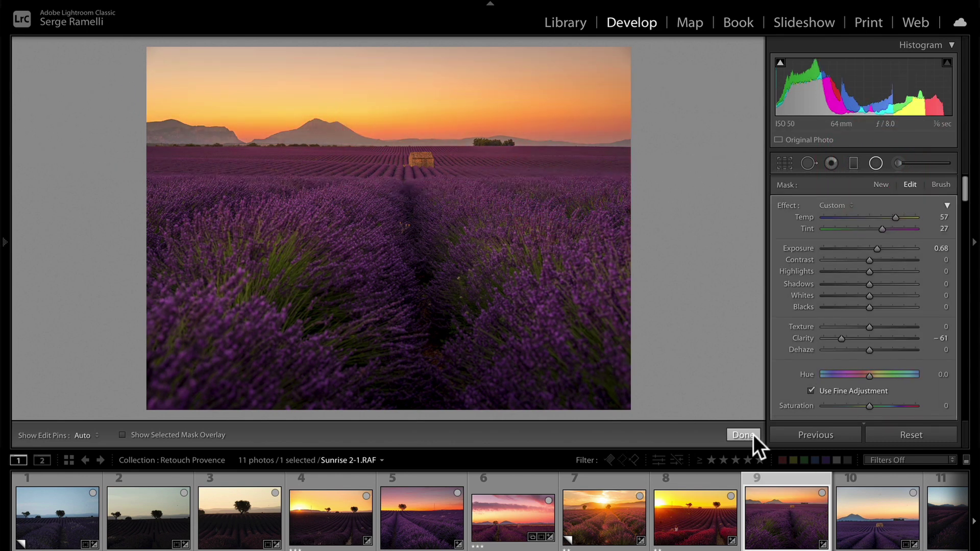
# Step: Finish the radial filter edit, compare the camera matching profiles, and apply Camera Velvia/Vivid to Sunrise 2-1.RAF
pyautogui.click(748, 434)
pyautogui.click(945, 223)
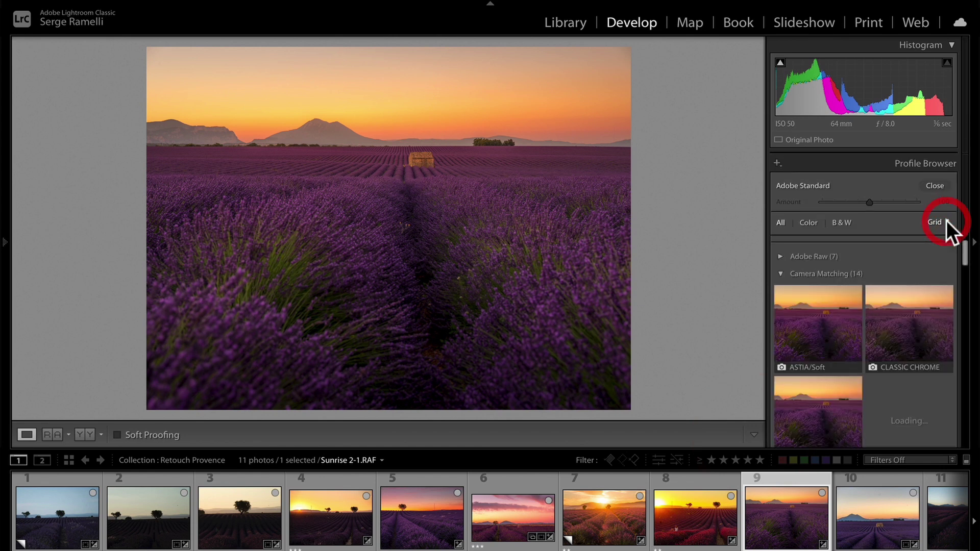
pyautogui.moveTo(964, 253); pyautogui.dragTo(966, 259)
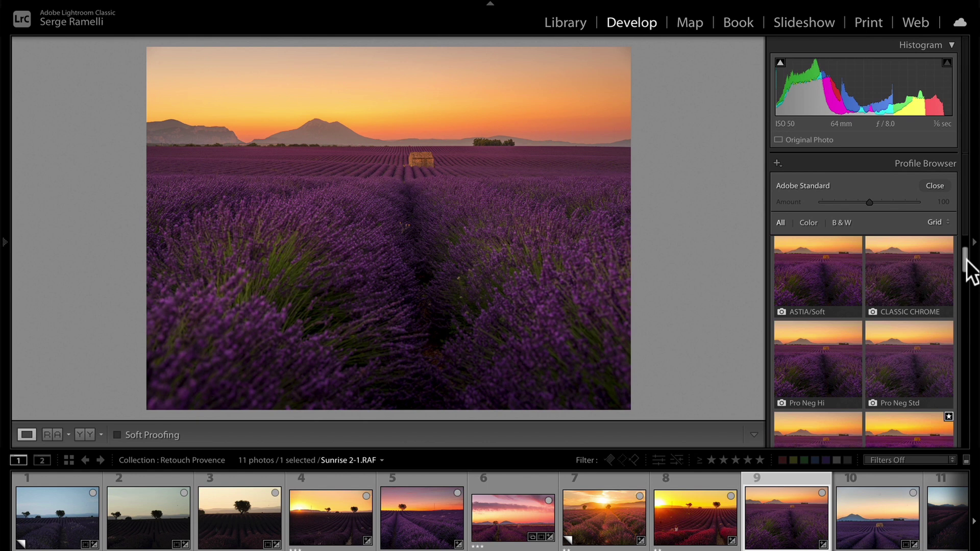
pyautogui.moveTo(966, 260); pyautogui.dragTo(966, 274)
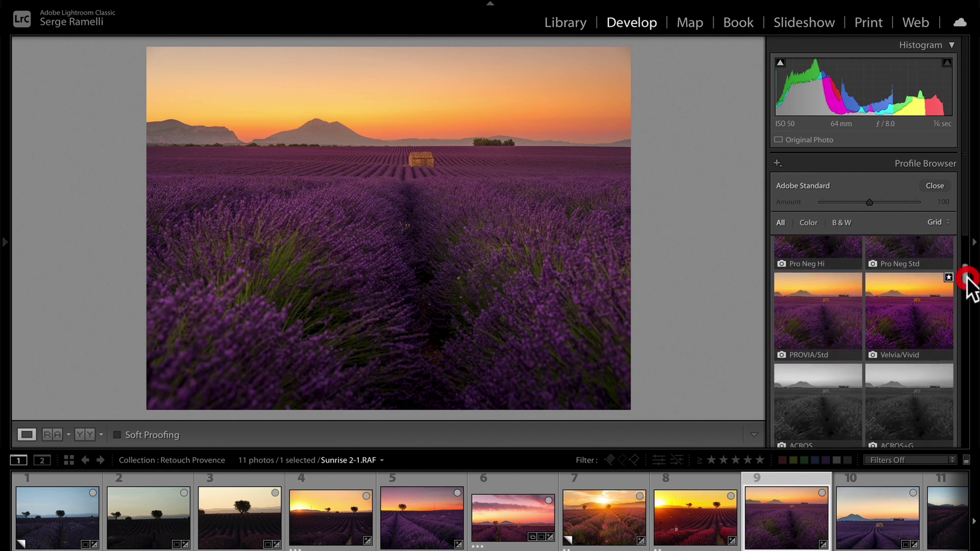
pyautogui.moveTo(819, 308)
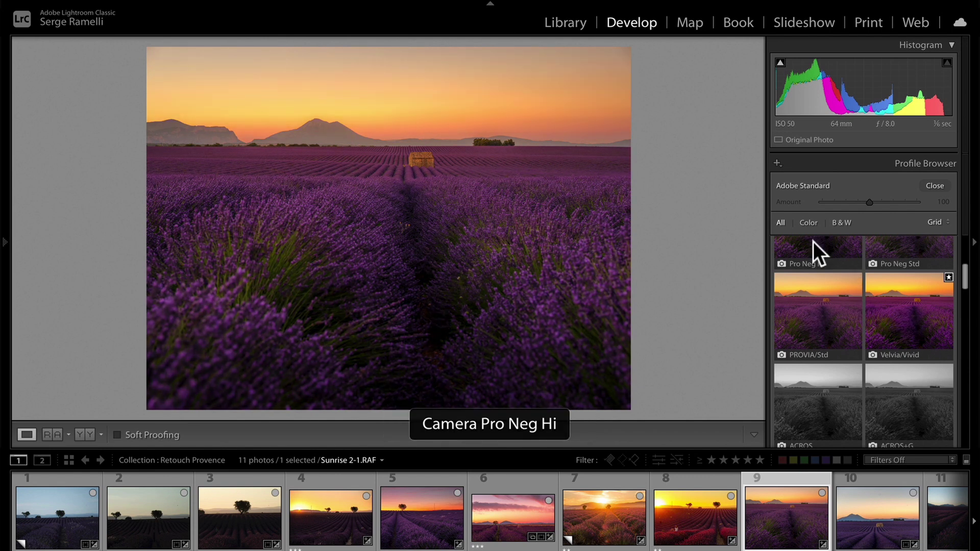
pyautogui.click(904, 347)
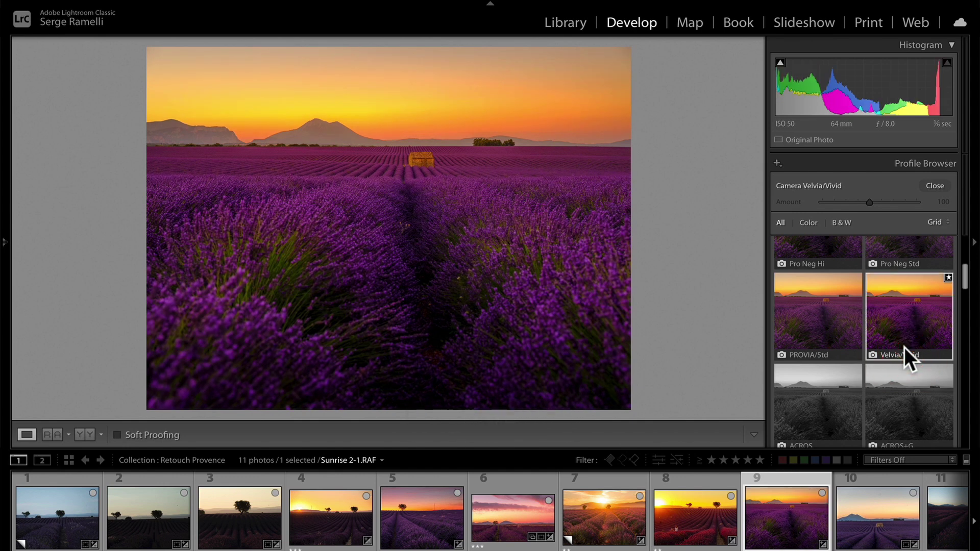
pyautogui.click(935, 186)
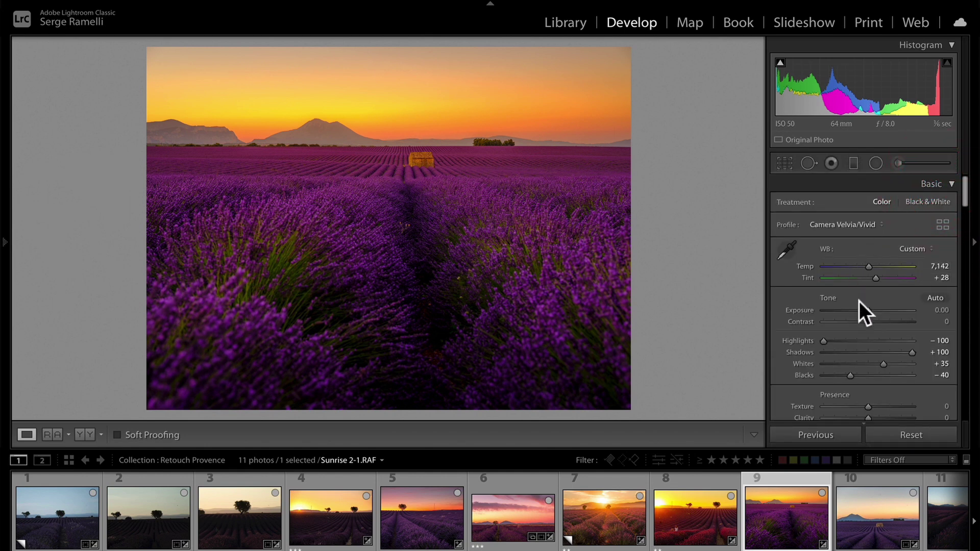
# Step: Set Exposure to +0.10 and reset Vibrance to 0 on Sunrise 2-1.RAF
pyautogui.moveTo(867, 311); pyautogui.dragTo(868, 309)
pyautogui.scroll(-2, 863, 327)
pyautogui.scroll(-2, 860, 335)
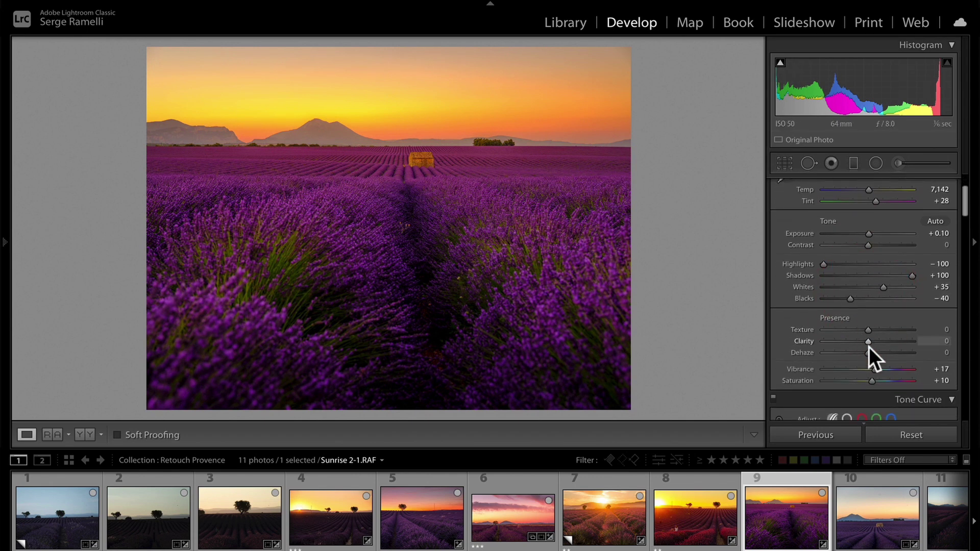
pyautogui.doubleClick(875, 368)
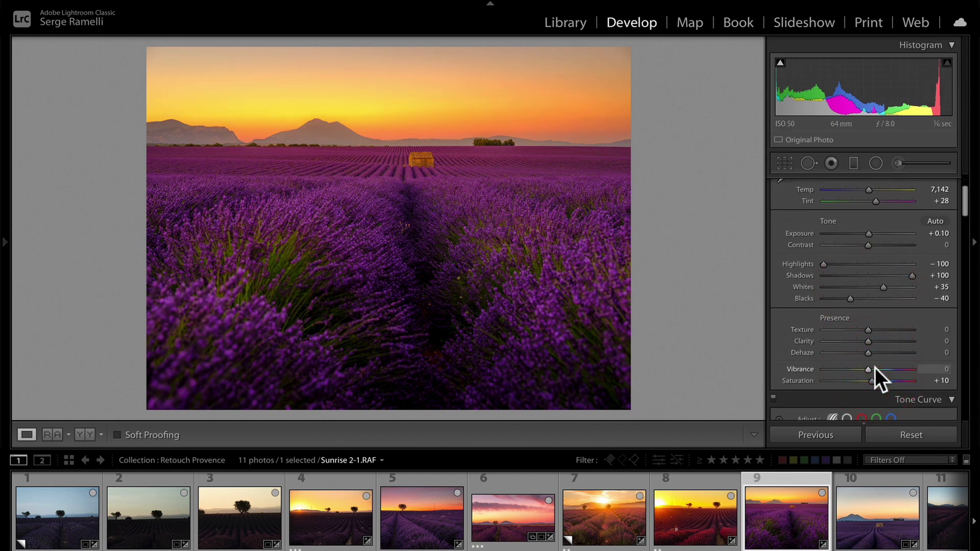
# Step: Synchronize the develop settings of Sunrise 2-1.RAF to Sunrise 2-2.ARW, leaving out brush adjustments
pyautogui.click(887, 523)
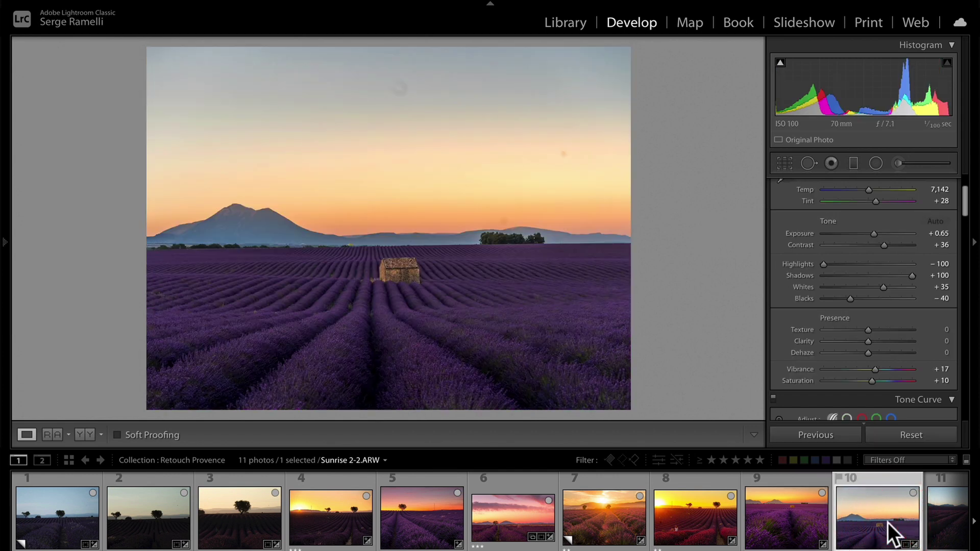
pyautogui.click(771, 488)
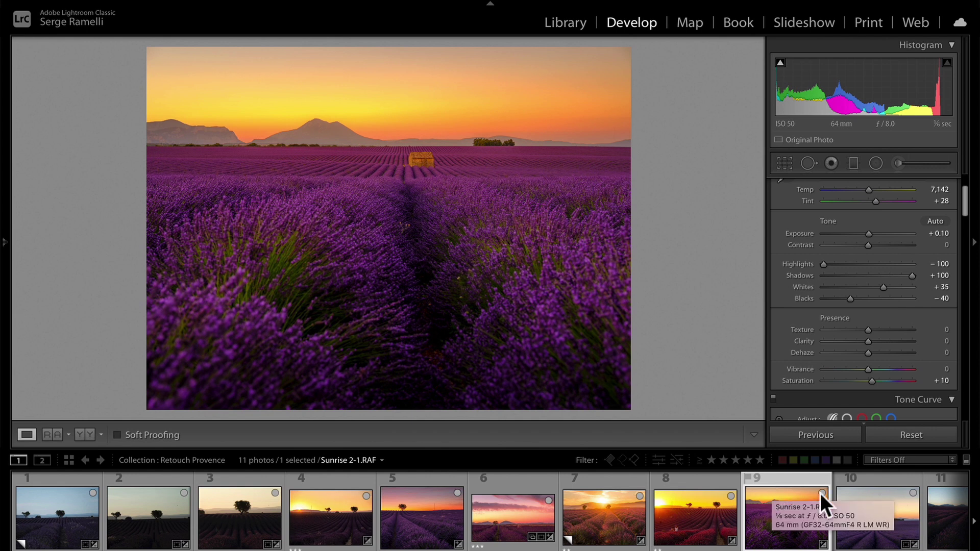
pyautogui.keyDown('shift'); pyautogui.click(870, 511); pyautogui.keyUp('shift')
pyautogui.click(817, 432)
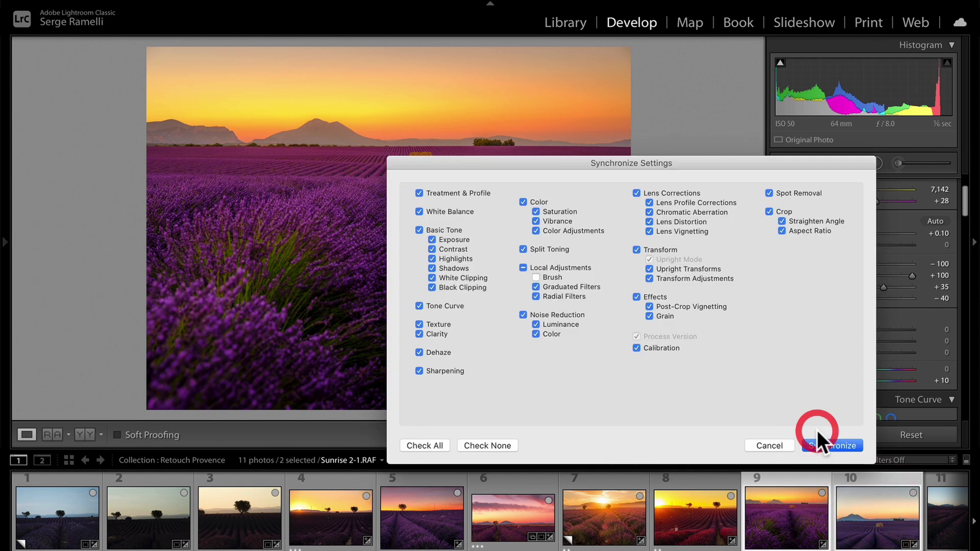
pyautogui.click(824, 437)
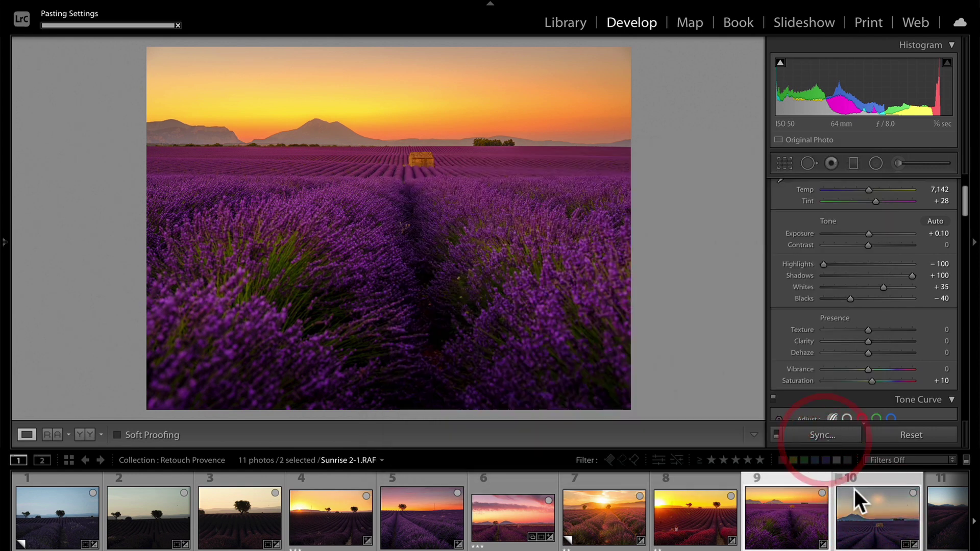
# Step: Apply the Camera Vivid matching profile to Sunrise 2-2.ARW and set Exposure to +0.20
pyautogui.click(882, 476)
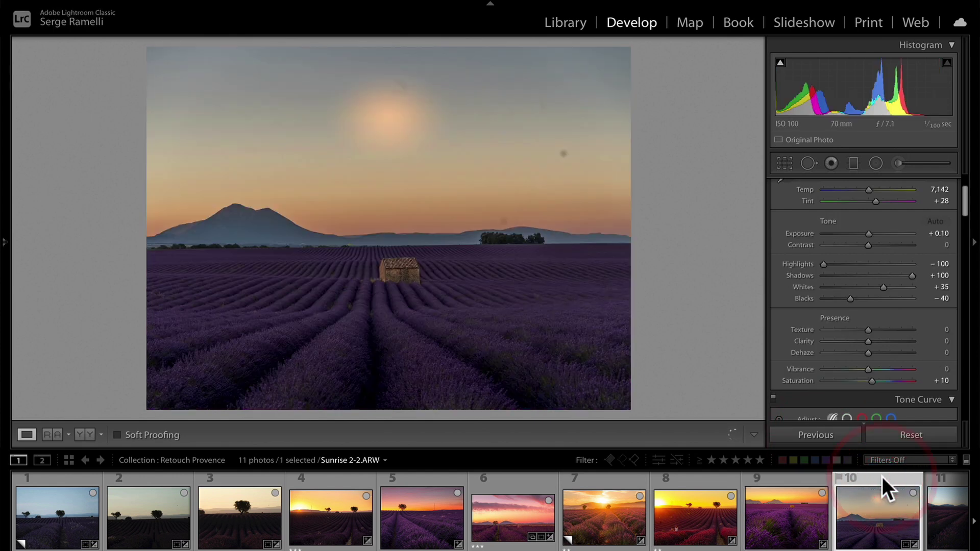
pyautogui.scroll(3, 883, 348)
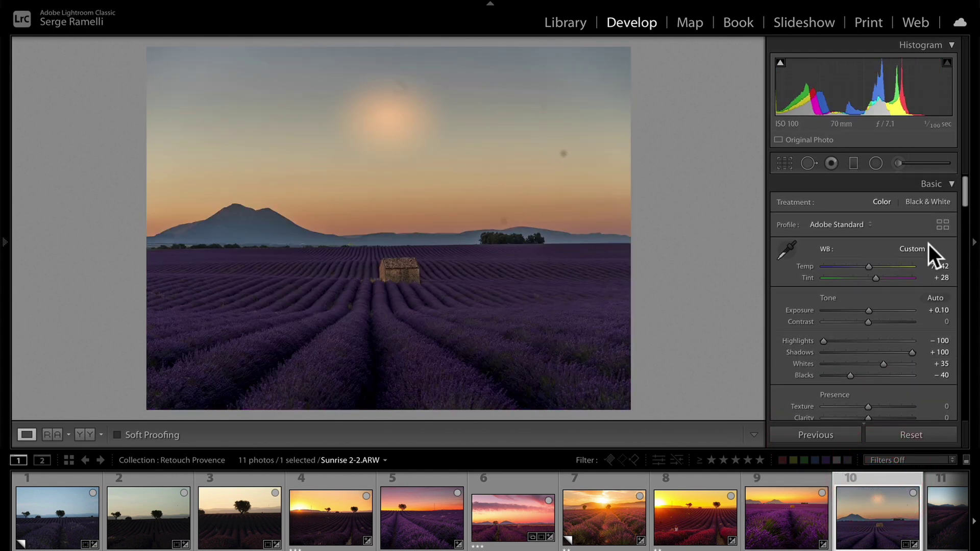
pyautogui.click(947, 225)
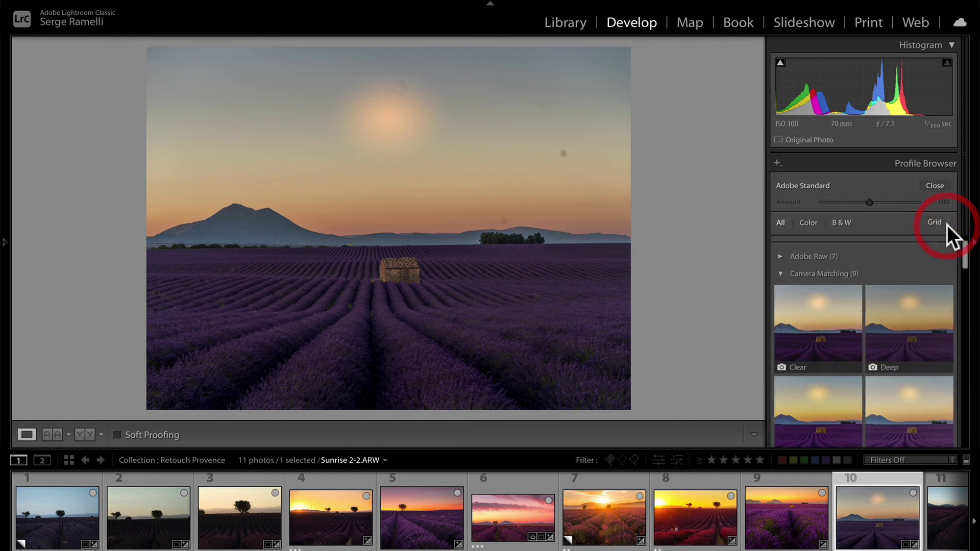
pyautogui.scroll(-6, 908, 319)
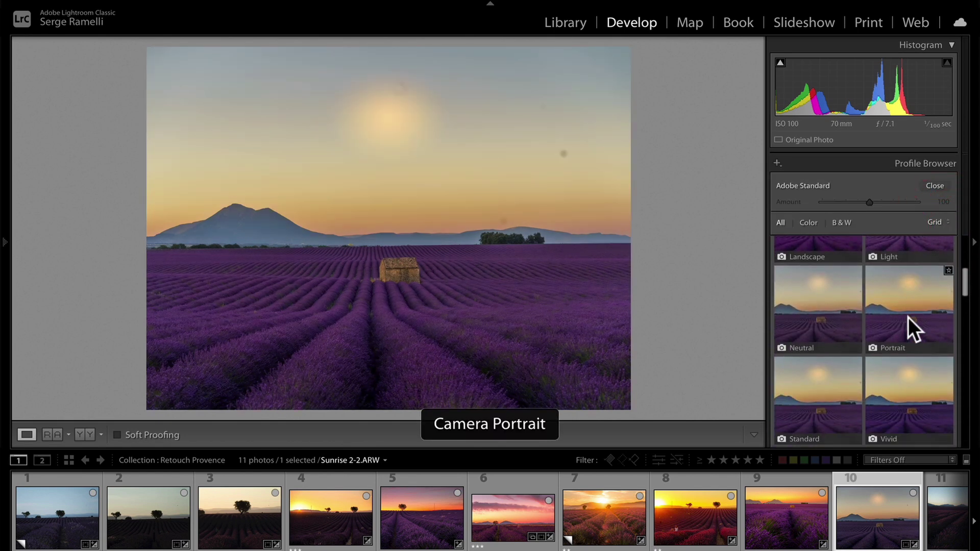
pyautogui.click(911, 322)
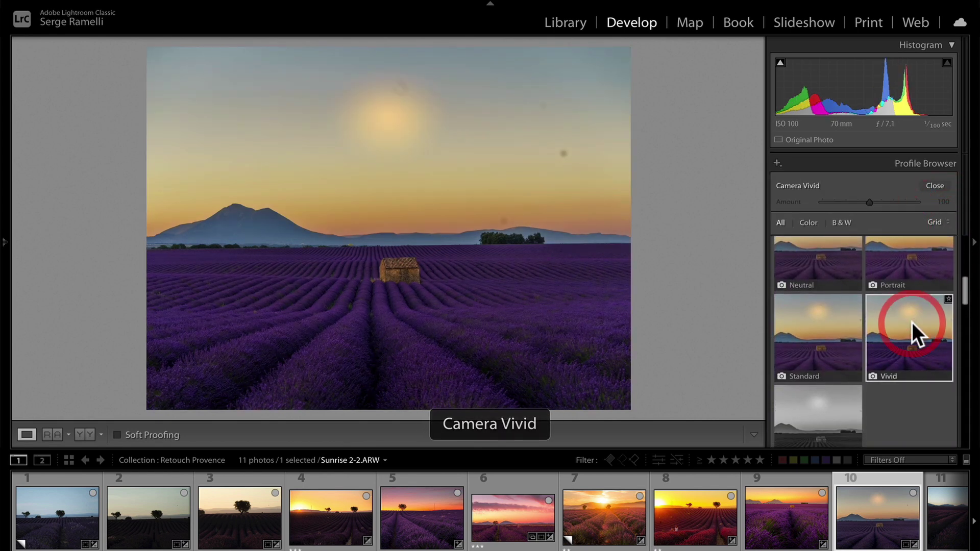
pyautogui.click(869, 501)
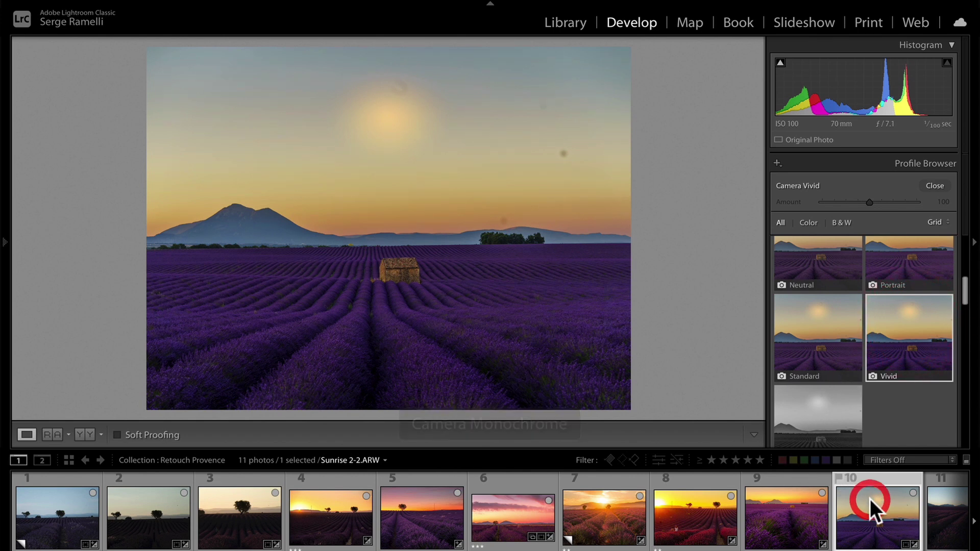
pyautogui.click(934, 185)
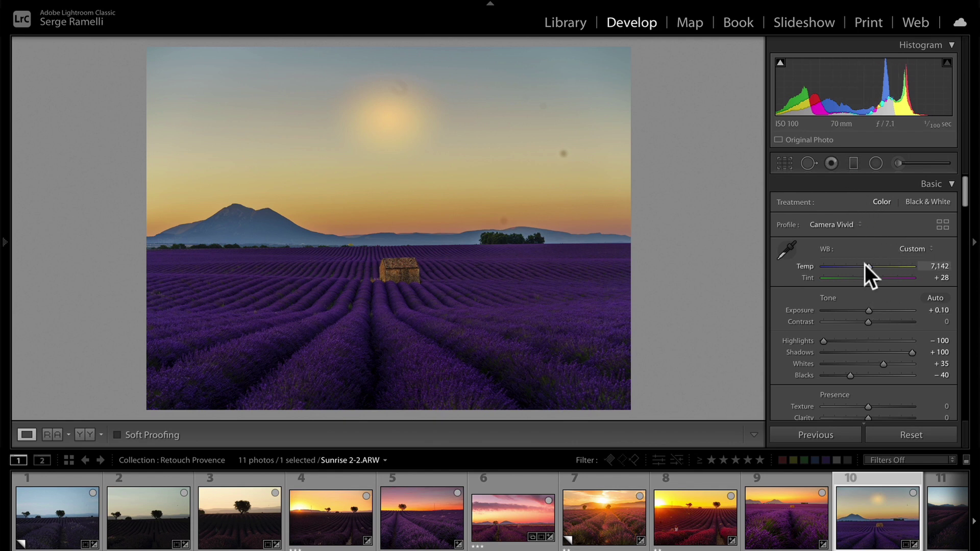
pyautogui.moveTo(865, 313); pyautogui.dragTo(867, 313)
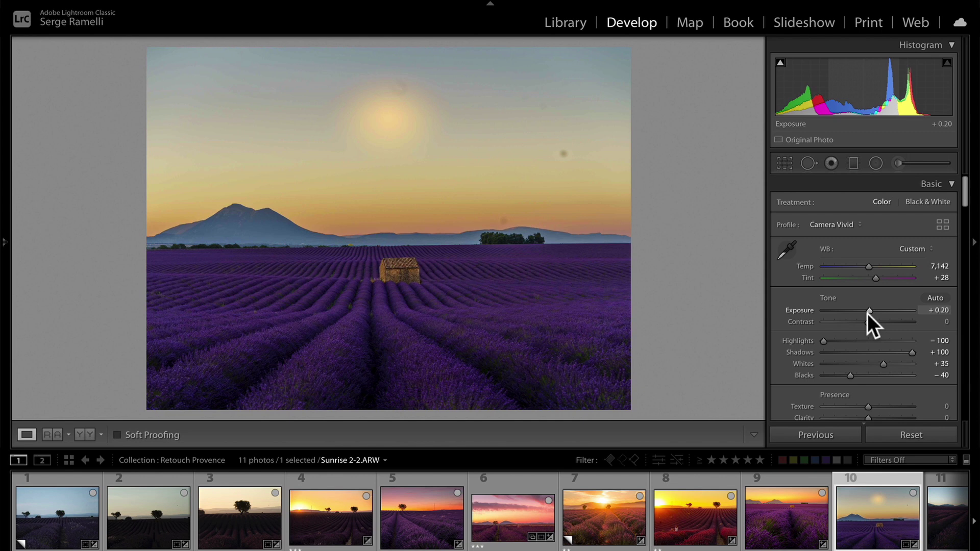
# Step: Enlarge the radial filter in the sky into a wide ellipse and center it at the photo's left edge, just above the mountain
pyautogui.click(875, 164)
pyautogui.click(389, 121)
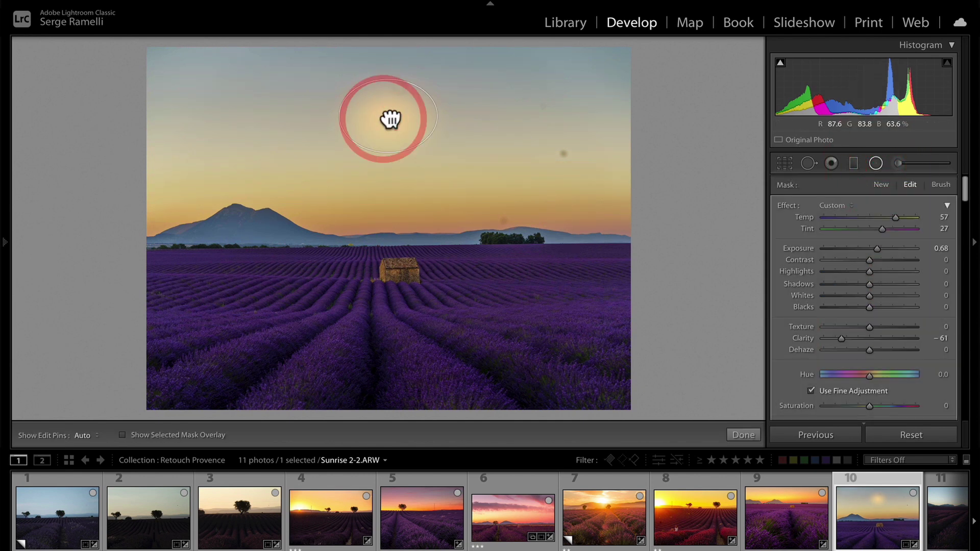
pyautogui.moveTo(389, 120); pyautogui.dragTo(630, 211)
pyautogui.click(368, 131)
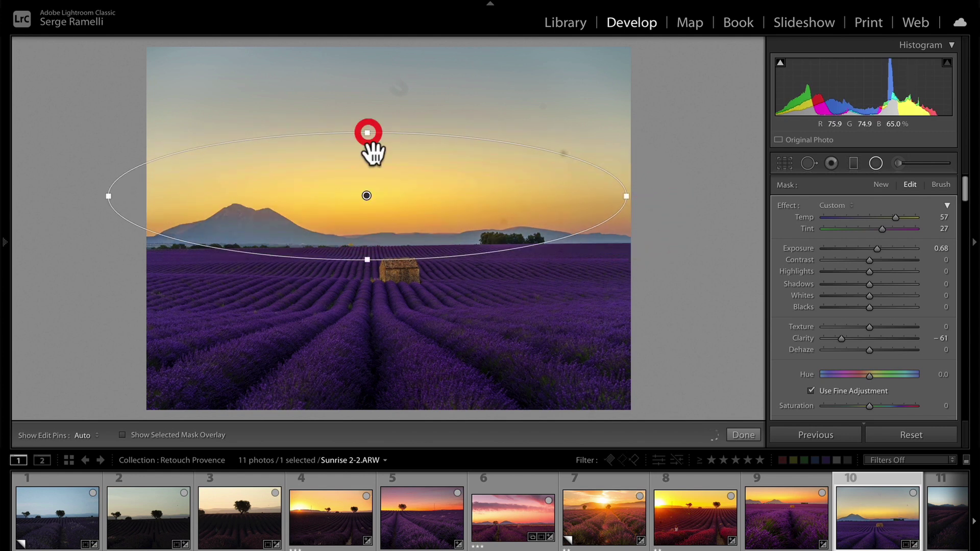
pyautogui.moveTo(369, 192); pyautogui.dragTo(177, 184)
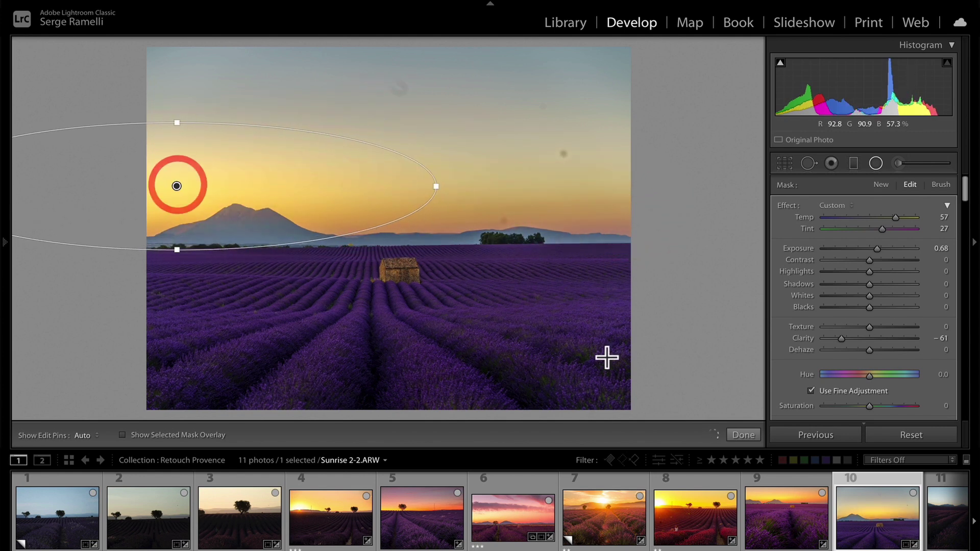
pyautogui.click(743, 435)
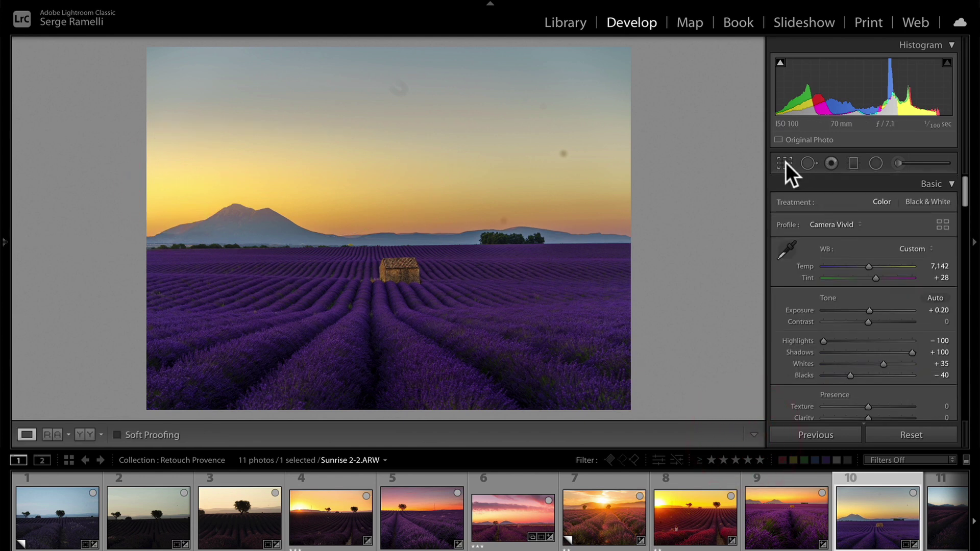
# Step: Crop Sunrise 2-2.ARW to 16 x 9 across the photo's full width, shifting the frame up to include more sky
pyautogui.click(785, 163)
pyautogui.click(918, 208)
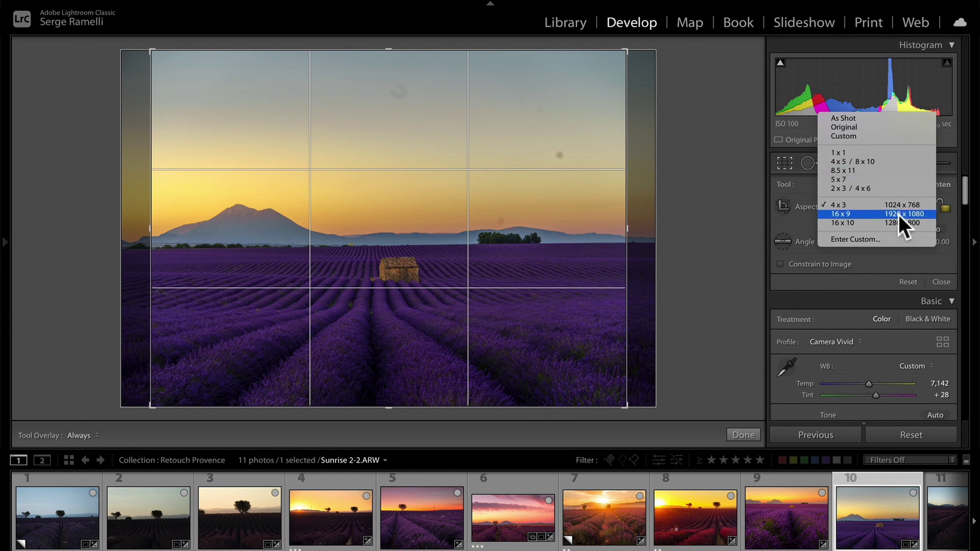
pyautogui.click(898, 214)
pyautogui.moveTo(625, 225); pyautogui.dragTo(657, 228)
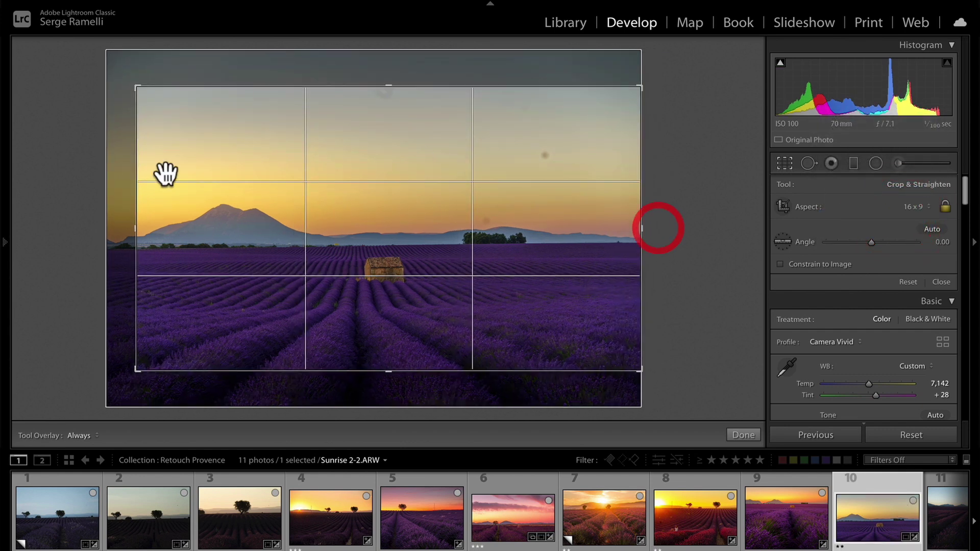
pyautogui.moveTo(136, 230); pyautogui.dragTo(91, 230)
pyautogui.moveTo(350, 199); pyautogui.dragTo(348, 229)
pyautogui.doubleClick(348, 229)
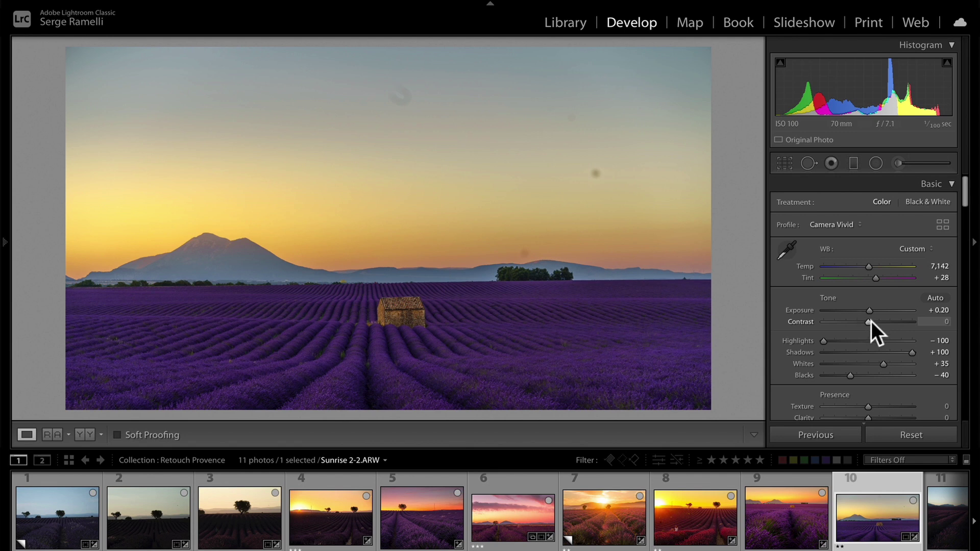
# Step: Apply the GOLDEN HOUR Linear Circle preset to Sunrise 2-3.RAF
pyautogui.click(856, 509)
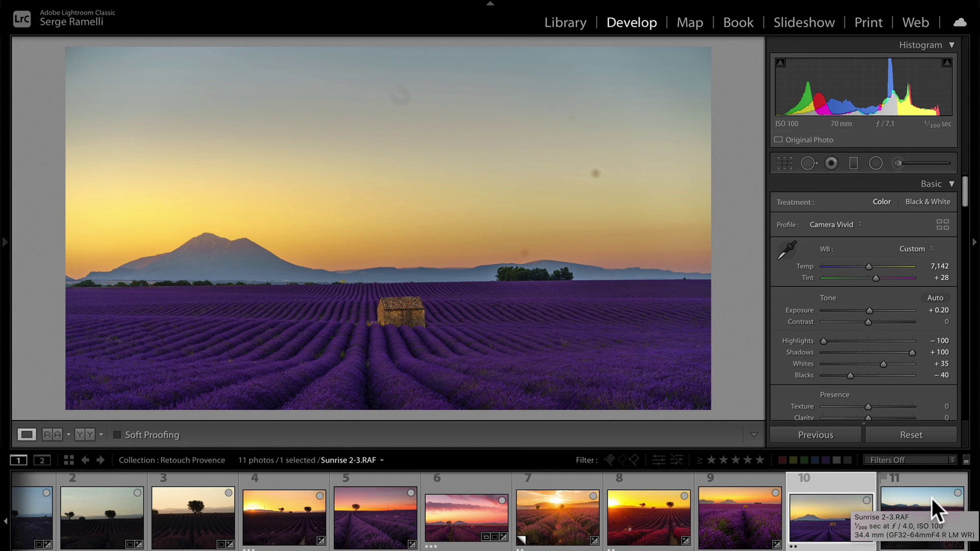
pyautogui.click(931, 498)
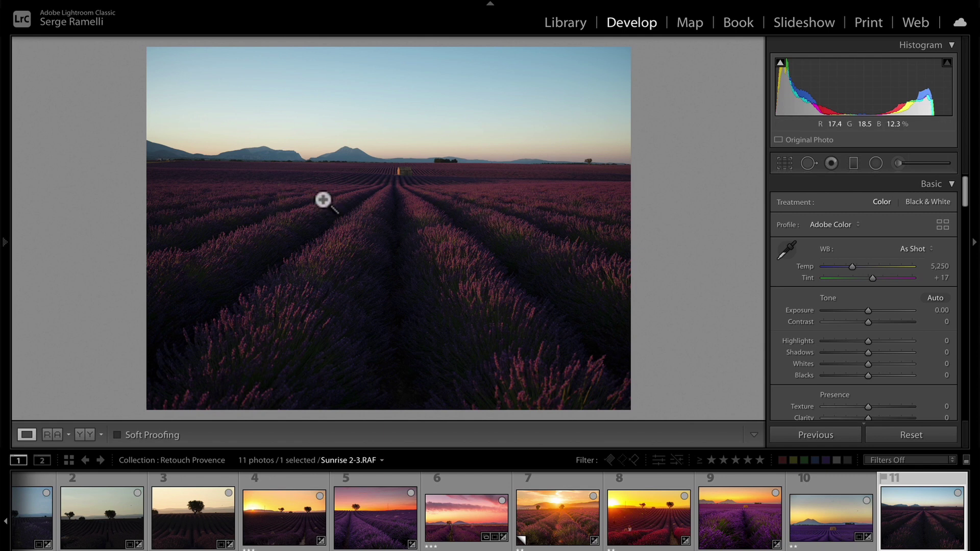
pyautogui.moveTo(7, 240)
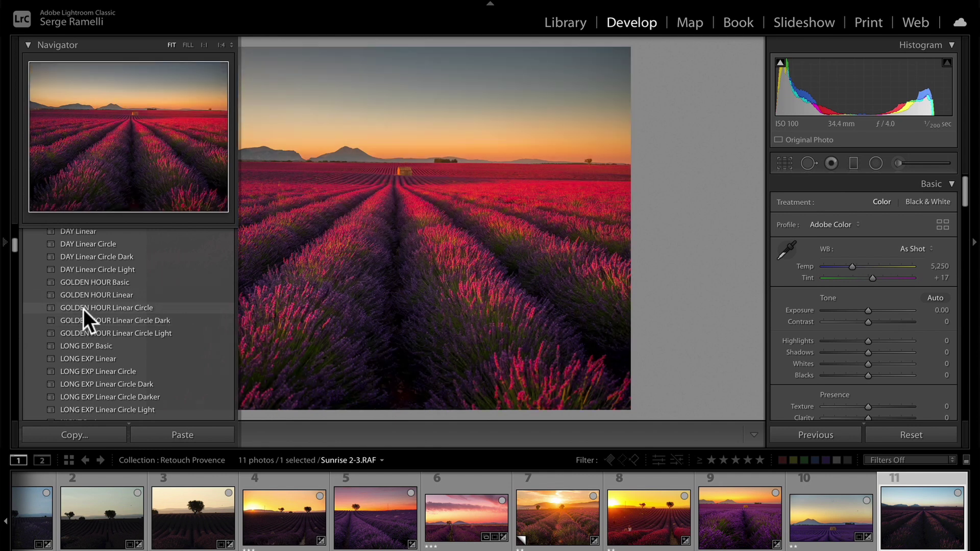
pyautogui.click(84, 308)
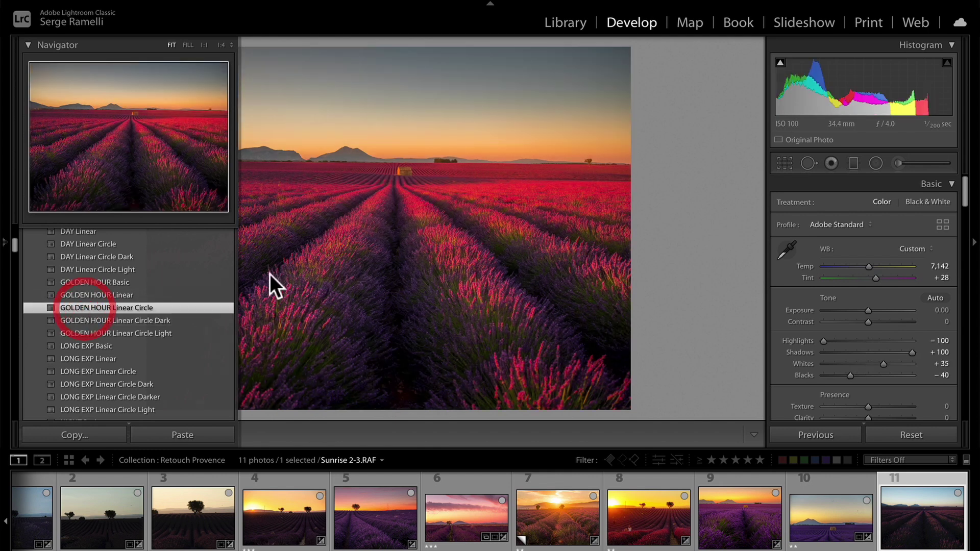
# Step: Apply the Camera Velvia/Vivid matching profile to Sunrise 2-3.RAF
pyautogui.click(945, 223)
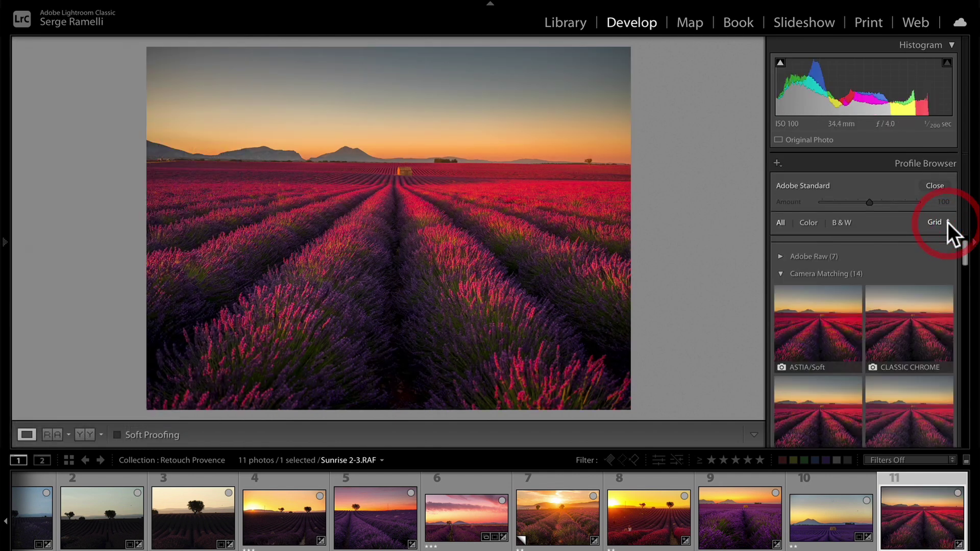
pyautogui.scroll(-5, 915, 281)
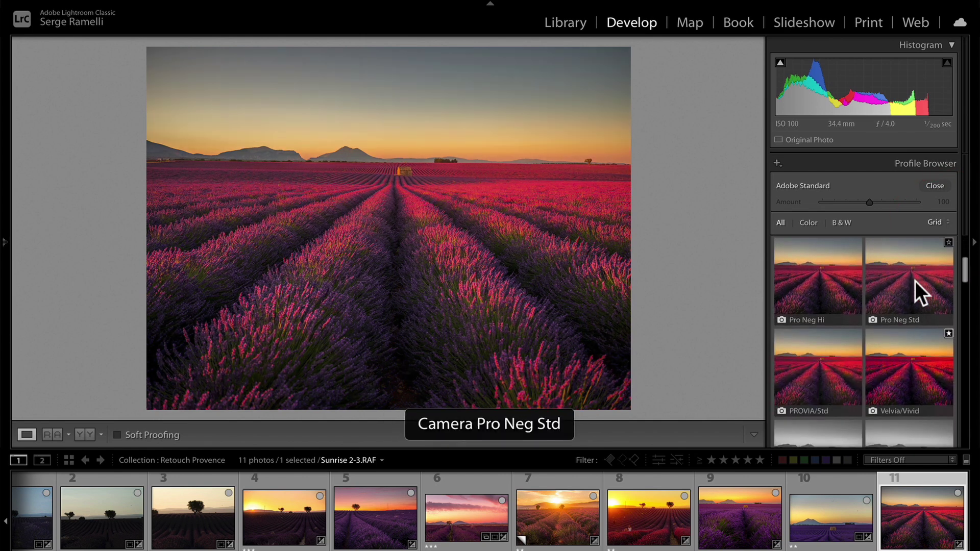
pyautogui.click(915, 383)
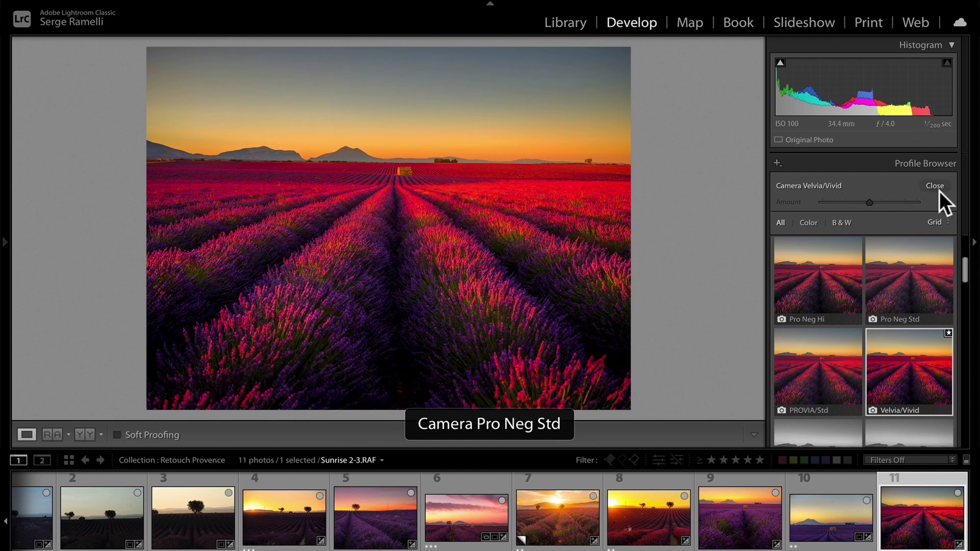
pyautogui.click(936, 187)
# Step: Reset Vibrance and Saturation to 0 on Sunrise 2-3.RAF
pyautogui.scroll(-3, 923, 346)
pyautogui.click(874, 334)
pyautogui.doubleClick(871, 345)
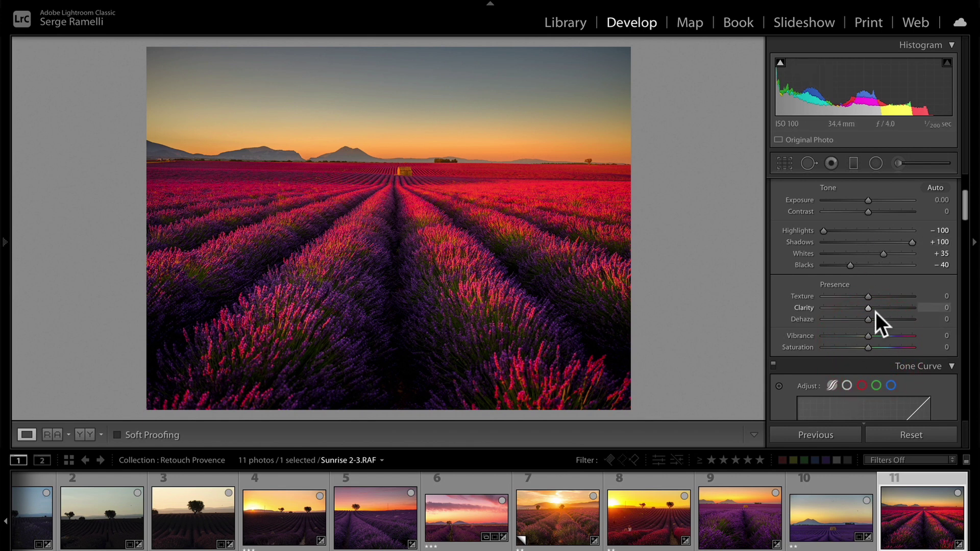
# Step: Lower Vibrance to -14 on Sunrise 2-3.RAF and check its crop frame
pyautogui.moveTo(869, 335); pyautogui.dragTo(863, 334)
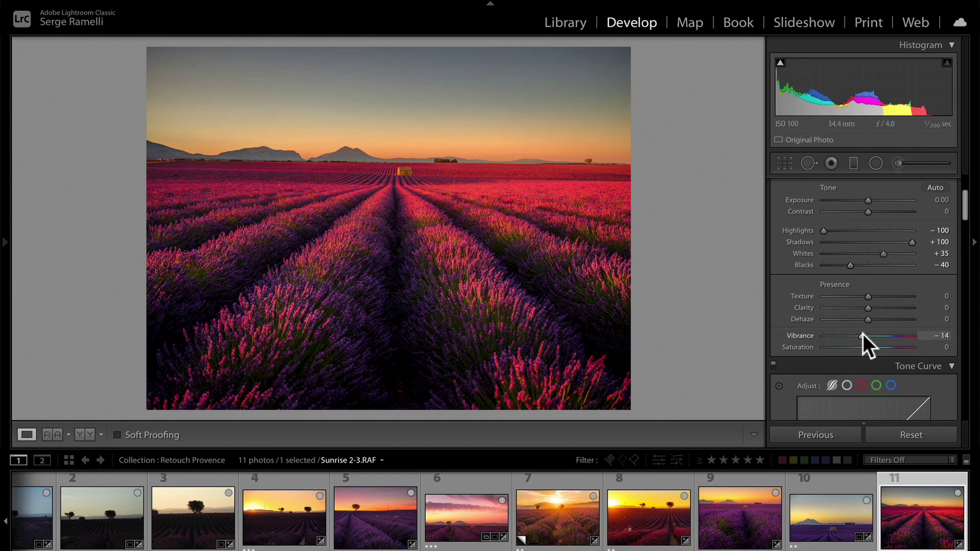
pyautogui.scroll(3, 862, 334)
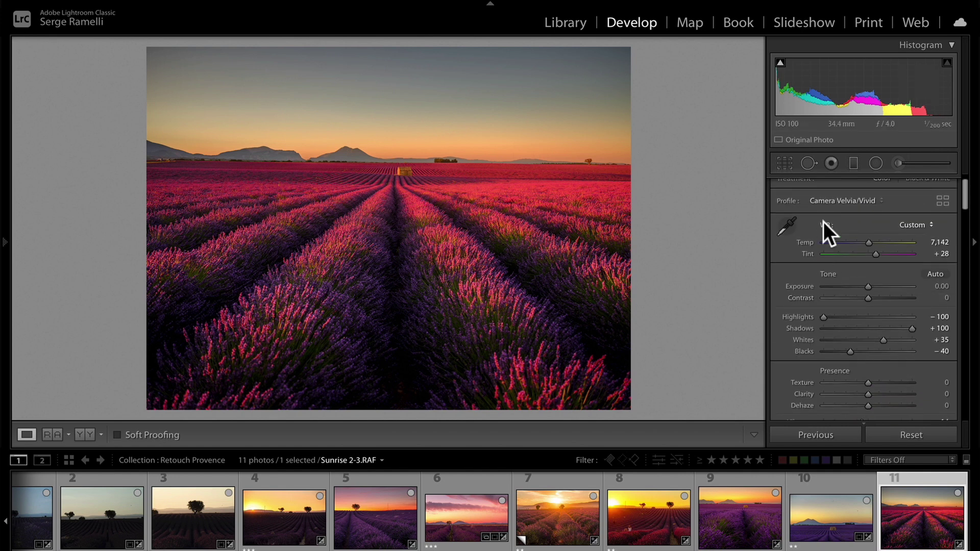
pyautogui.click(785, 162)
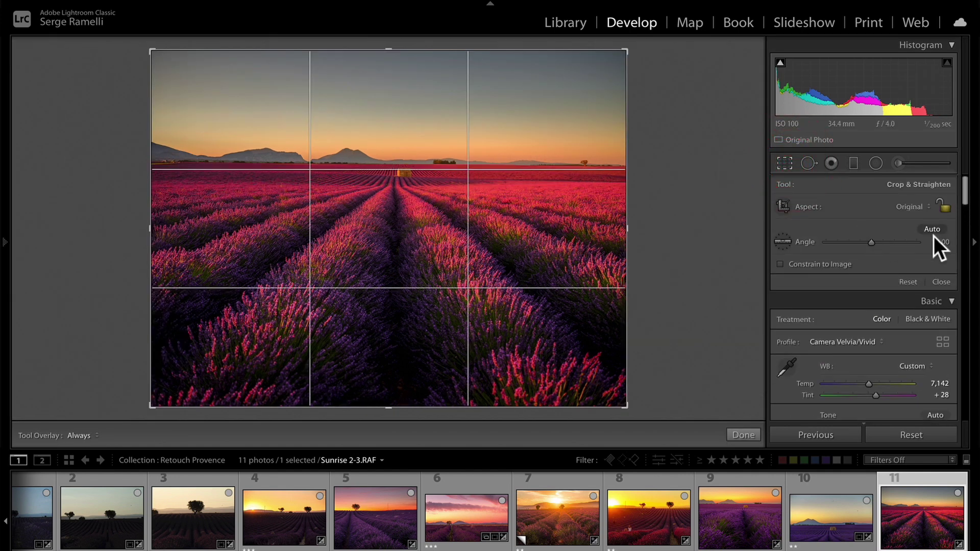
pyautogui.click(944, 284)
# Step: Move the warm radial filter from the horizon's right side to the photo's left edge, just above the mountains
pyautogui.click(876, 163)
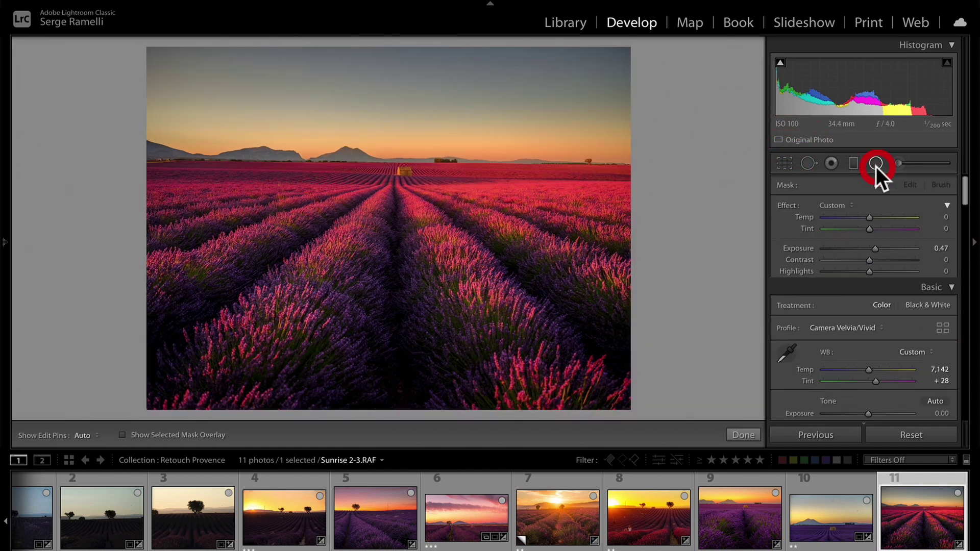
pyautogui.click(550, 181)
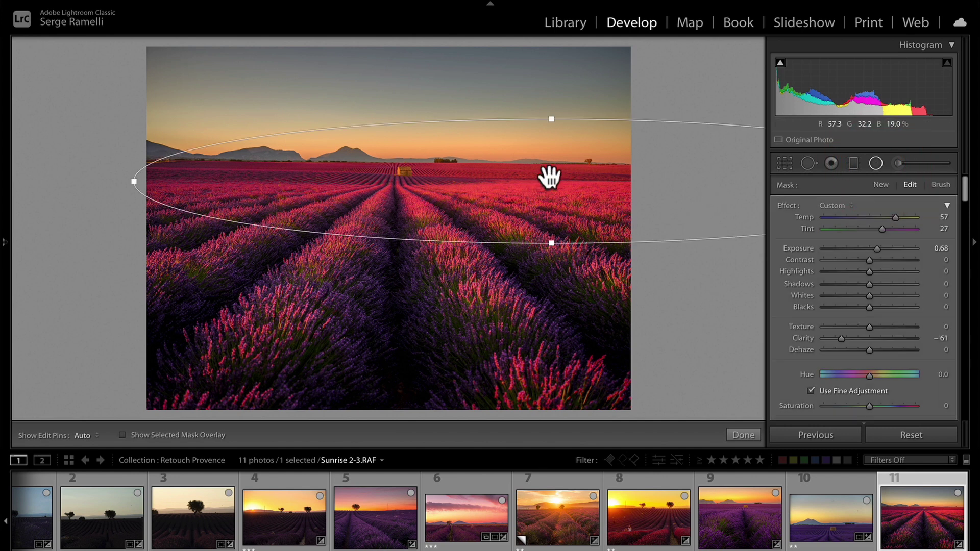
pyautogui.moveTo(551, 176); pyautogui.dragTo(148, 125)
pyautogui.click(743, 435)
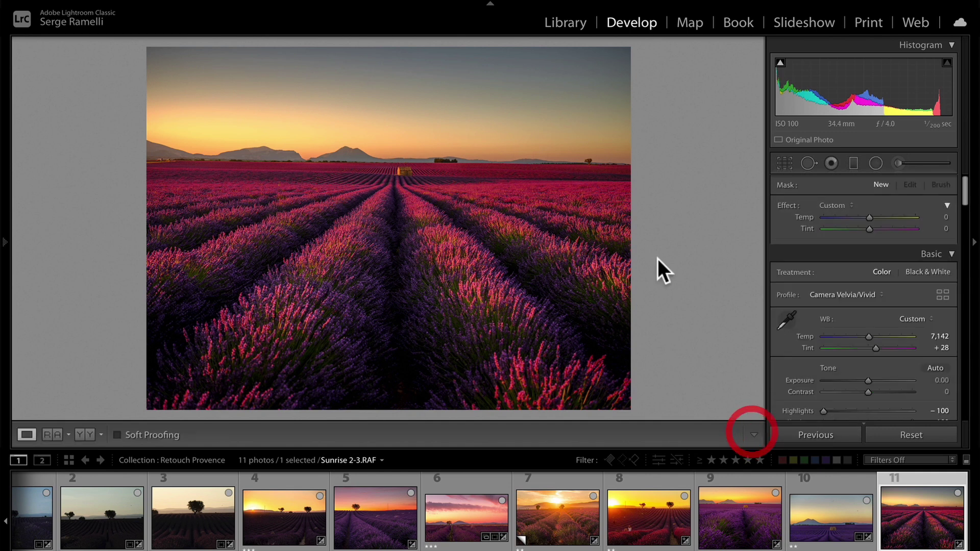
# Step: Cool the sky by lowering Temp on its graduated filter, and widen the filter's transition upward
pyautogui.click(854, 163)
pyautogui.moveTo(413, 133); pyautogui.dragTo(412, 162)
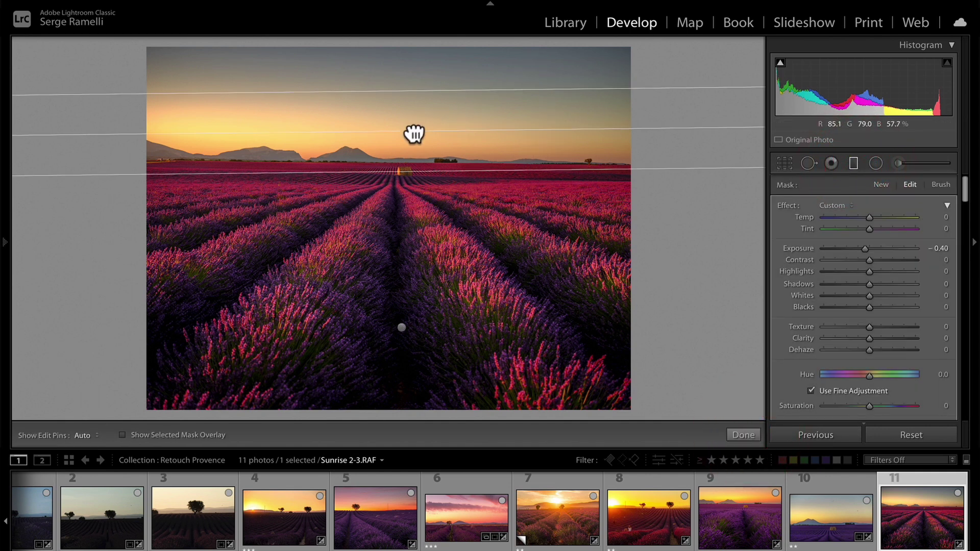
pyautogui.moveTo(867, 216); pyautogui.dragTo(858, 215)
pyautogui.moveTo(411, 97); pyautogui.dragTo(407, 62)
# Step: Move the foreground's darkening graduated filter further down the lavender rows and view Sunrise 2-3.RAF full screen
pyautogui.click(426, 194)
pyautogui.moveTo(402, 331); pyautogui.dragTo(403, 368)
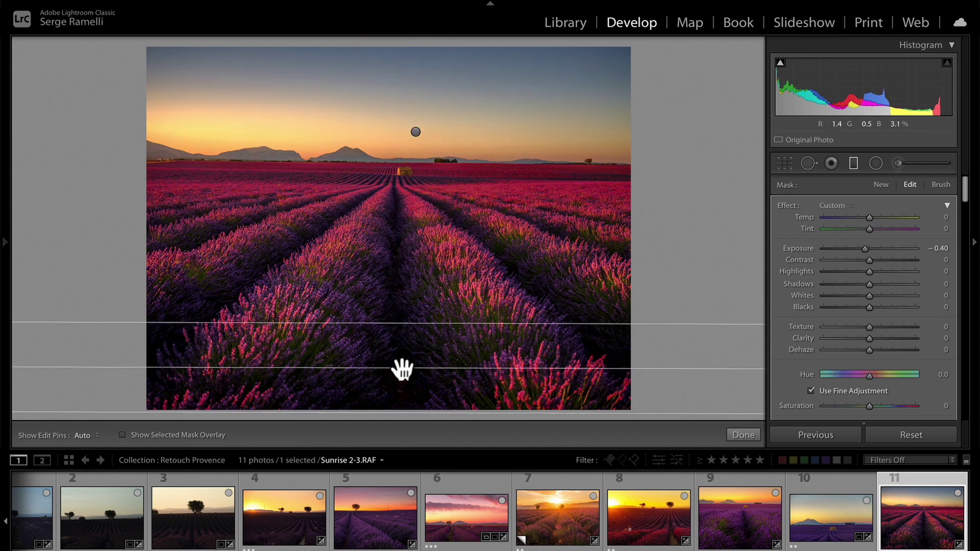
pyautogui.click(743, 435)
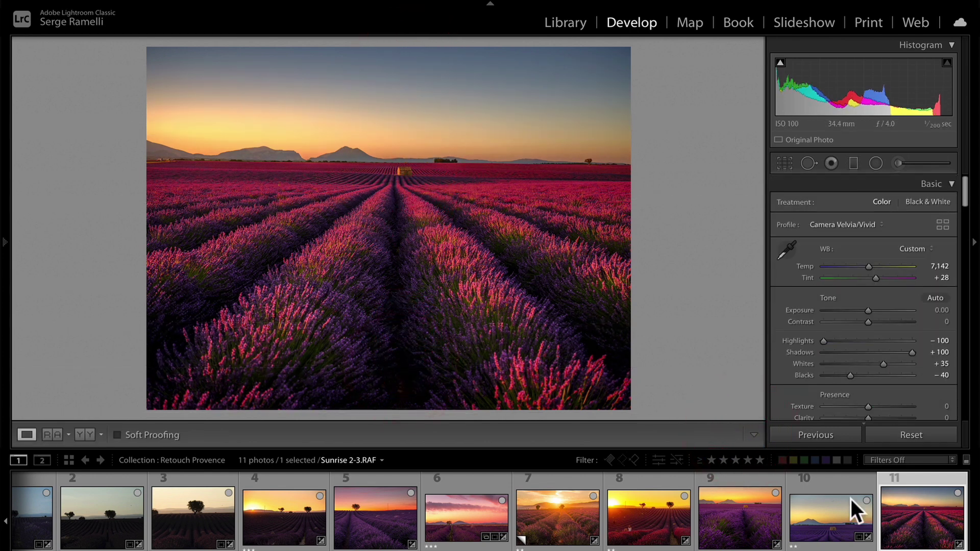
pyautogui.click(938, 497)
pyautogui.press('f')
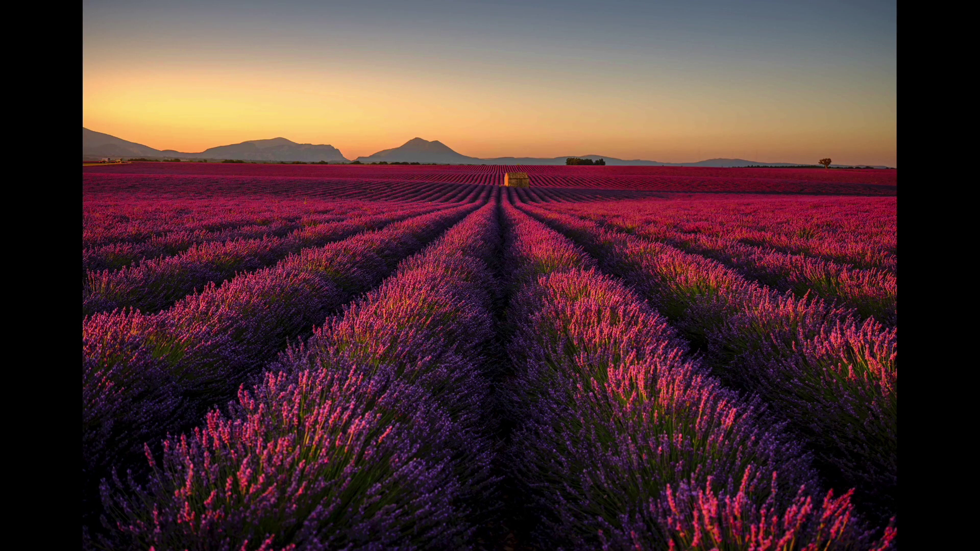